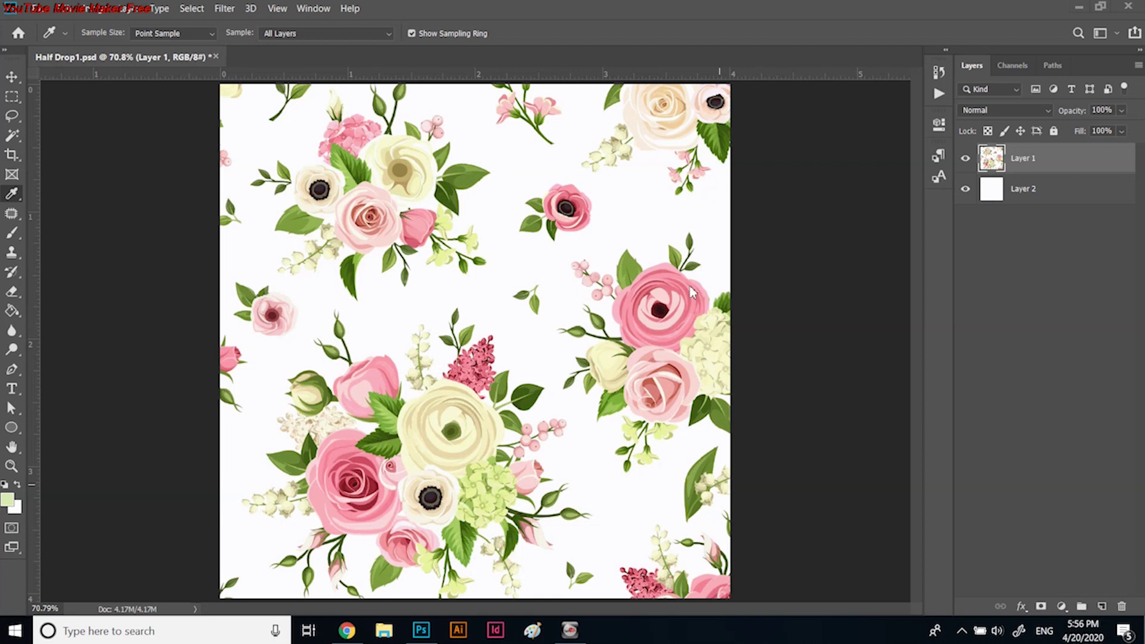
# Apply the Offset filter with Horizontal 0, Vertical +500 and Wrap Around to the floral tile
pyautogui.click(225, 12)
pyautogui.moveTo(269, 292)
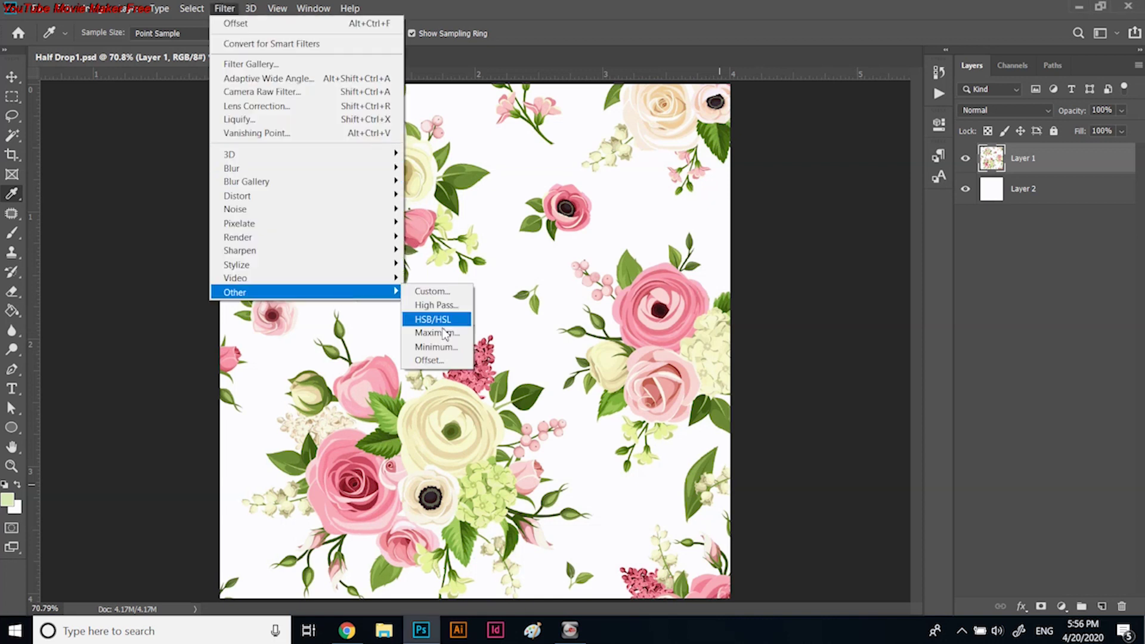
pyautogui.click(438, 360)
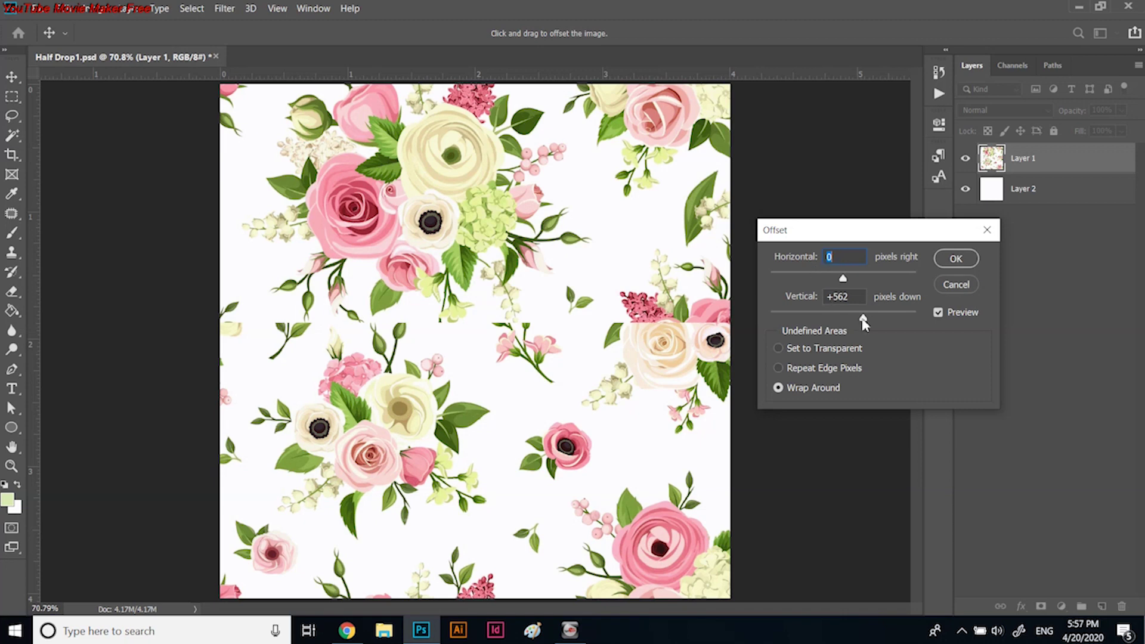
pyautogui.moveTo(864, 322); pyautogui.dragTo(860, 321)
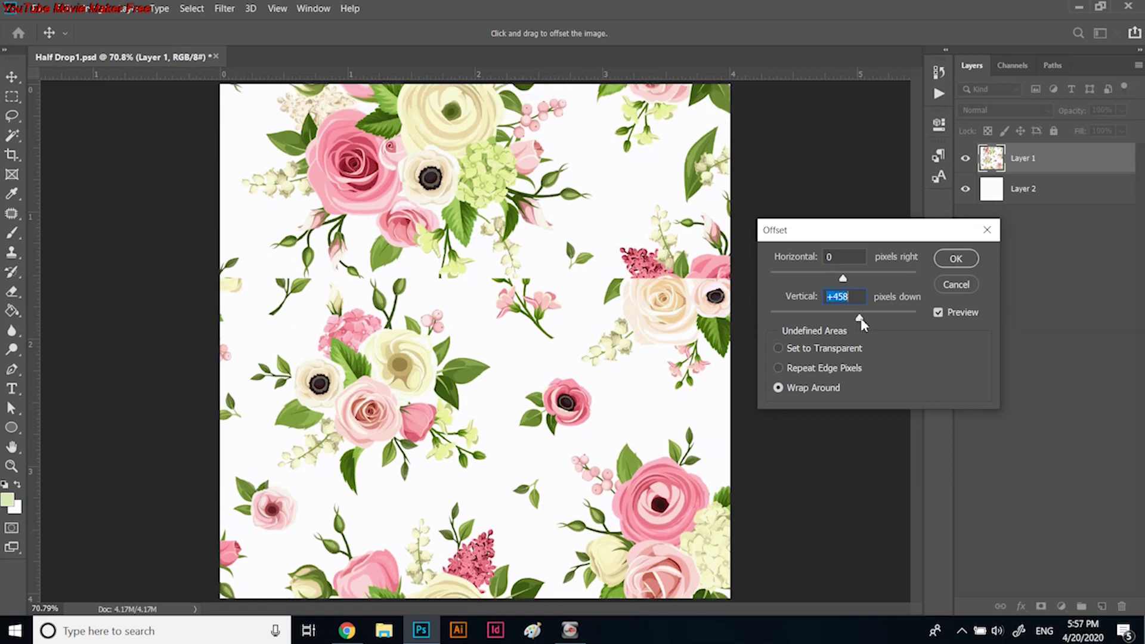
pyautogui.moveTo(860, 324); pyautogui.dragTo(863, 324)
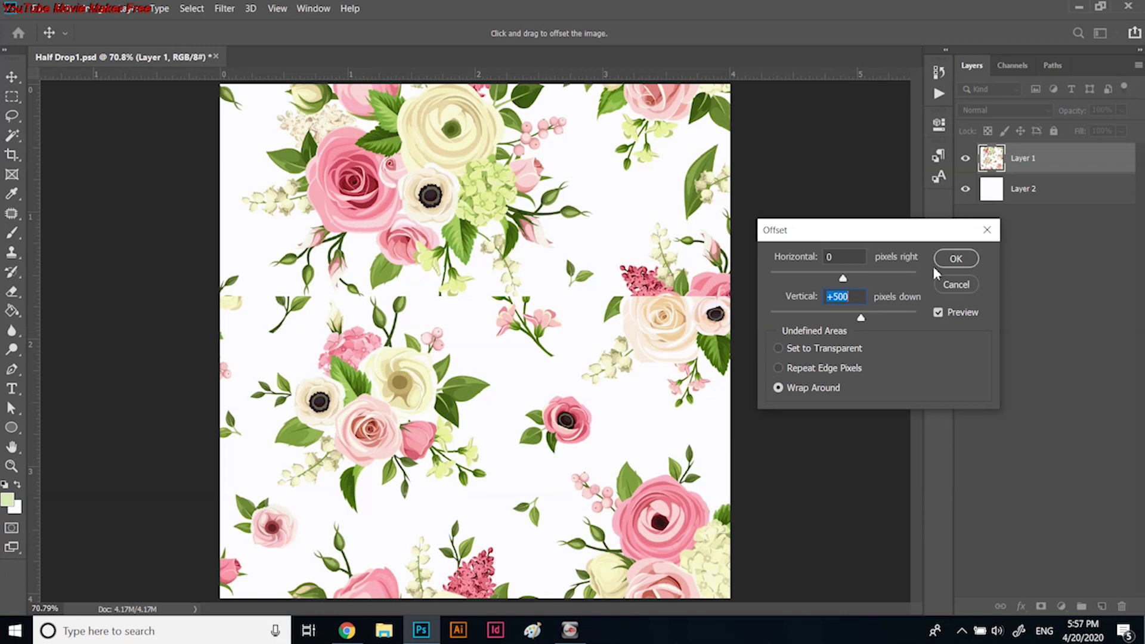
pyautogui.click(954, 258)
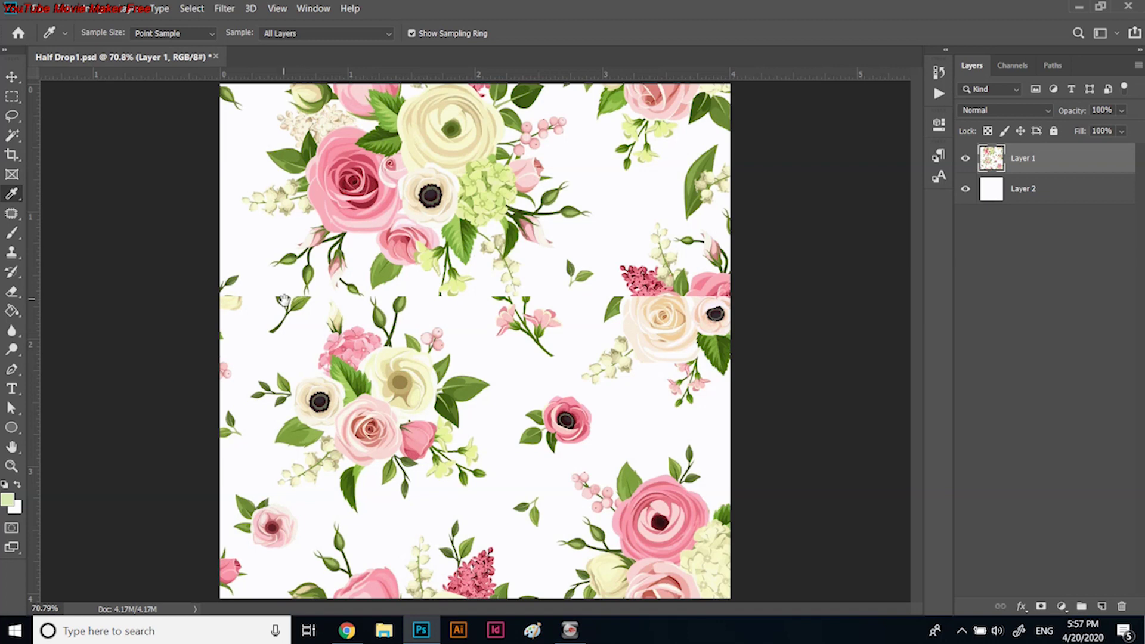
# Lasso and delete the cut-off leaf sprig on the left side of the seam
pyautogui.scroll(3, 285, 292)
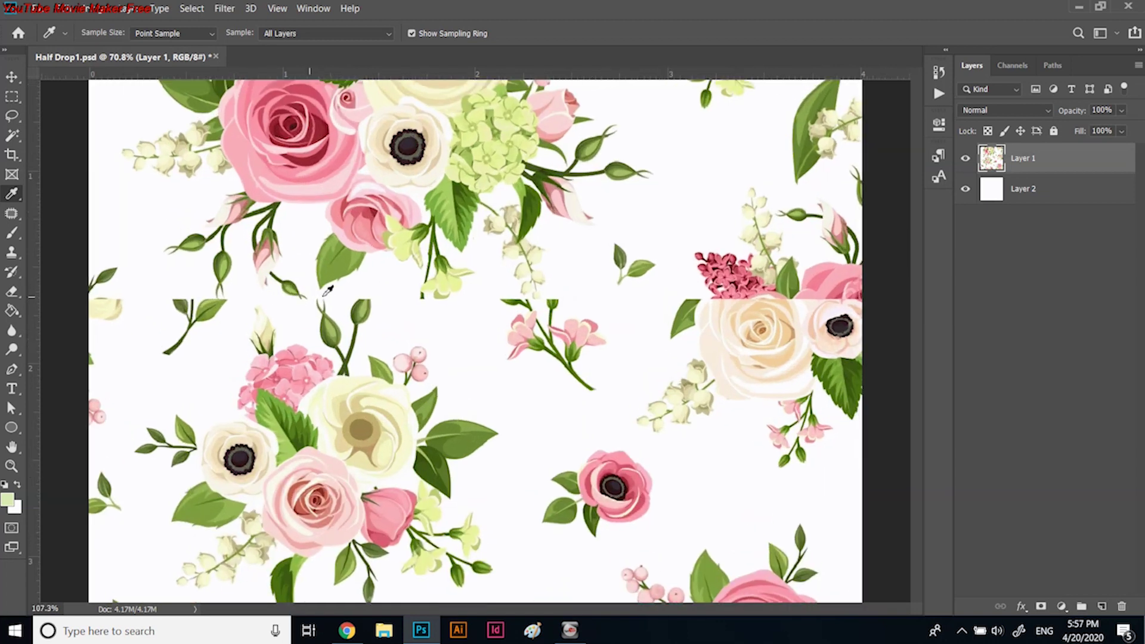
pyautogui.press('l')
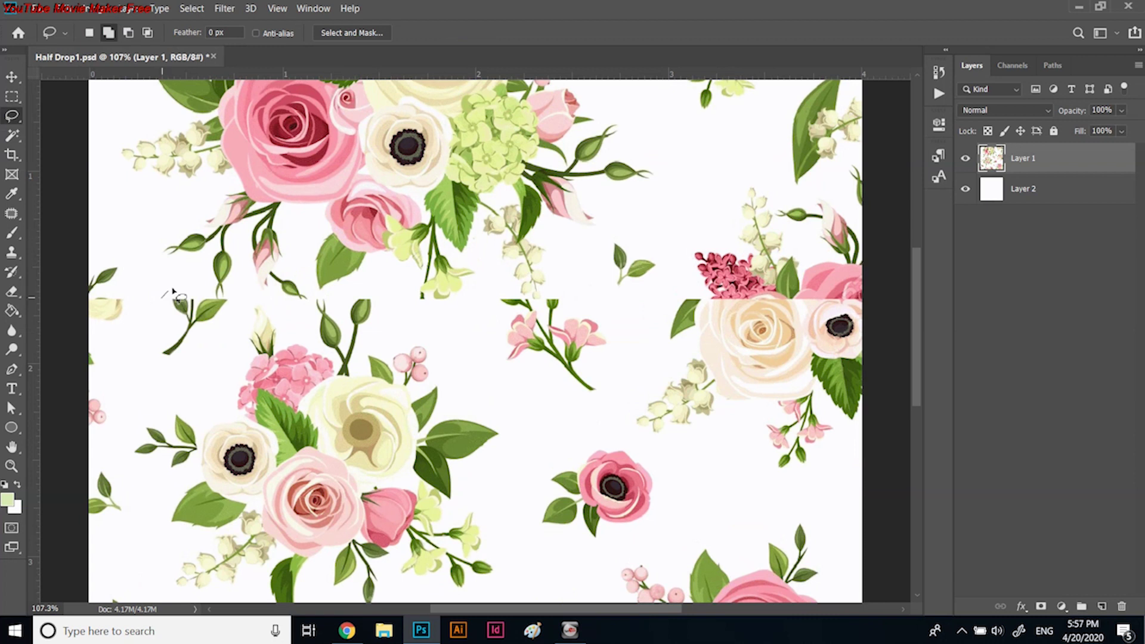
pyautogui.moveTo(192, 290); pyautogui.dragTo(217, 292)
pyautogui.moveTo(216, 298); pyautogui.dragTo(164, 293)
pyautogui.press('Delete')
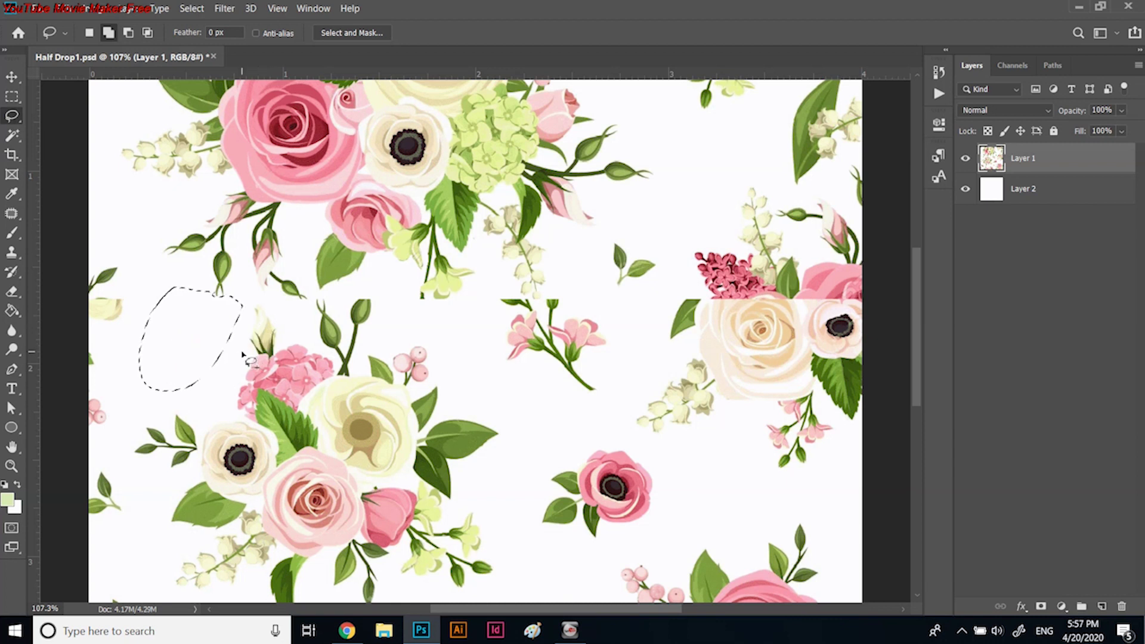
pyautogui.hotkey('ctrl', 'd')
# Lasso and delete the clipped leaf and bud above the pink blossoms
pyautogui.scroll(3, 510, 319)
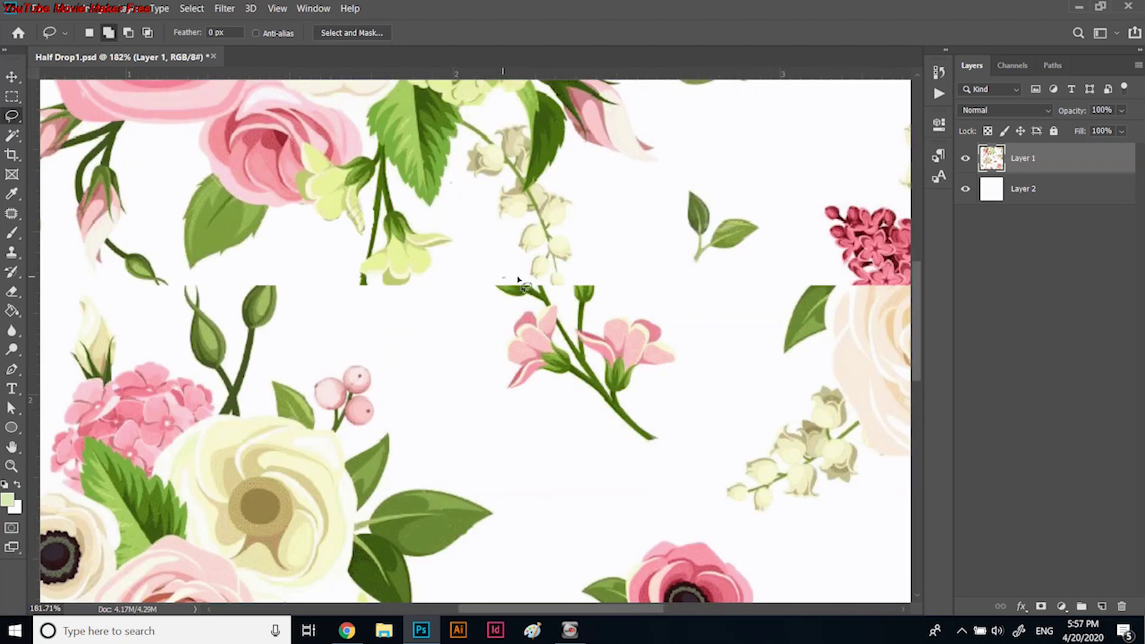
pyautogui.moveTo(526, 281)
pyautogui.mouseDown()
pyautogui.moveTo(548, 282)
pyautogui.moveTo(577, 328)
pyautogui.mouseUp()
pyautogui.press('Delete')
pyautogui.hotkey('ctrl', 'd')
# Set up a hard-edged pencil loaded with the bud's dark green
pyautogui.click(12, 233)
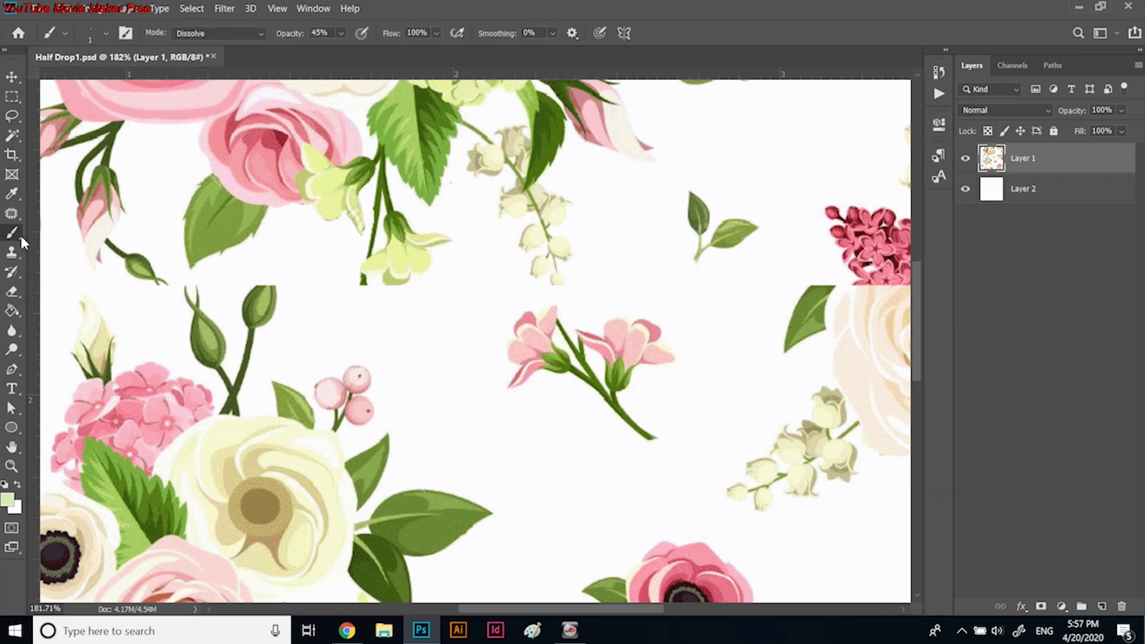
pyautogui.rightClick(20, 240)
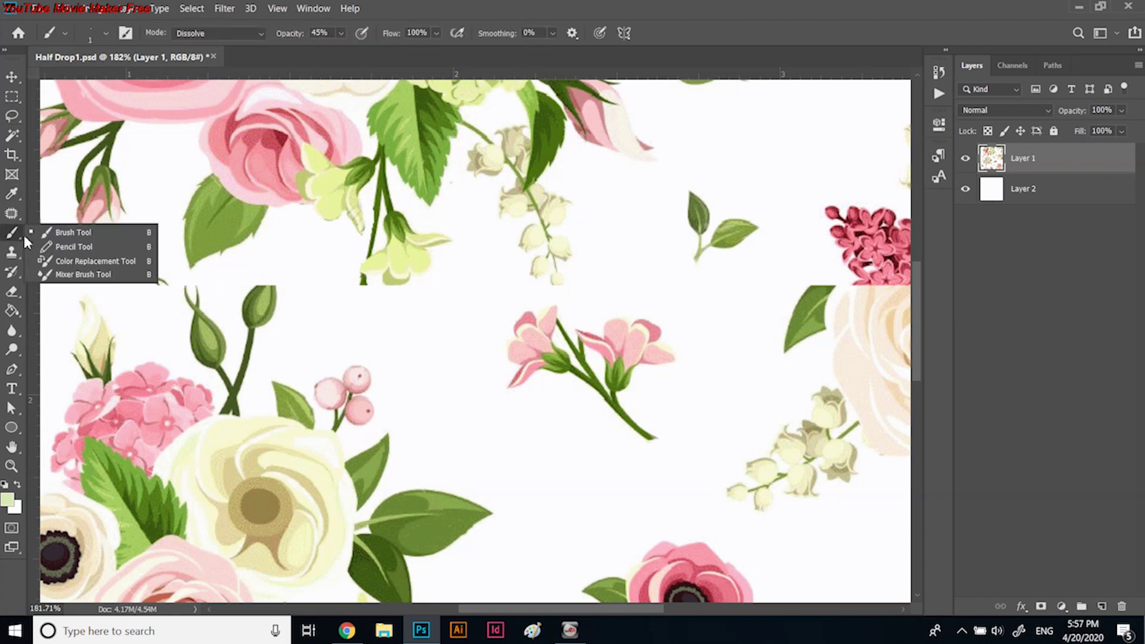
pyautogui.click(53, 246)
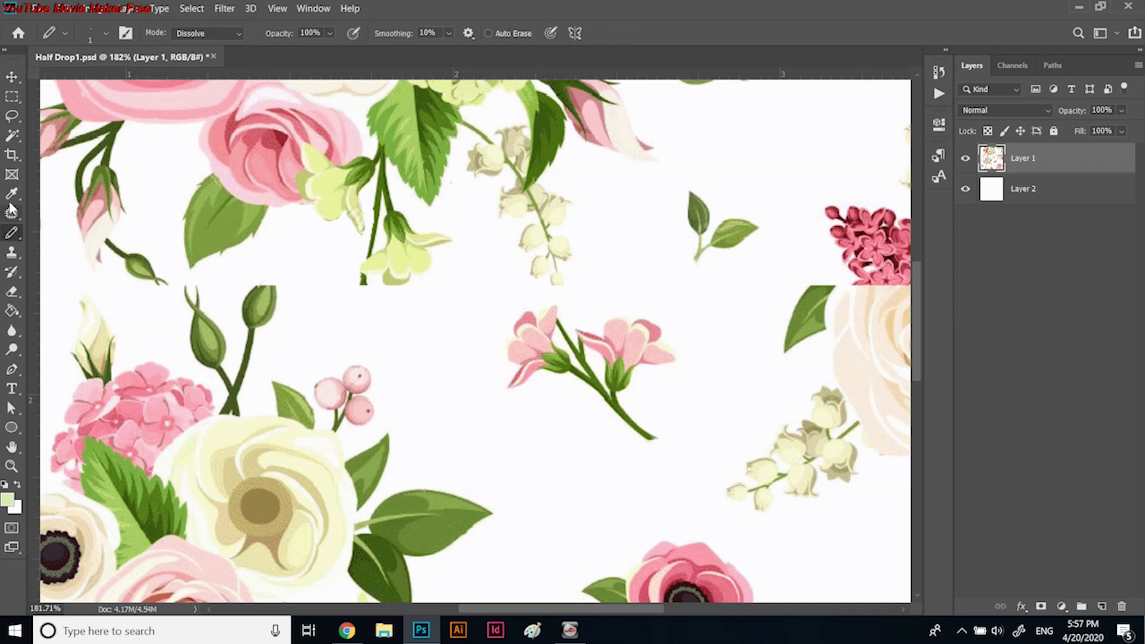
pyautogui.press('i')
pyautogui.click(259, 297)
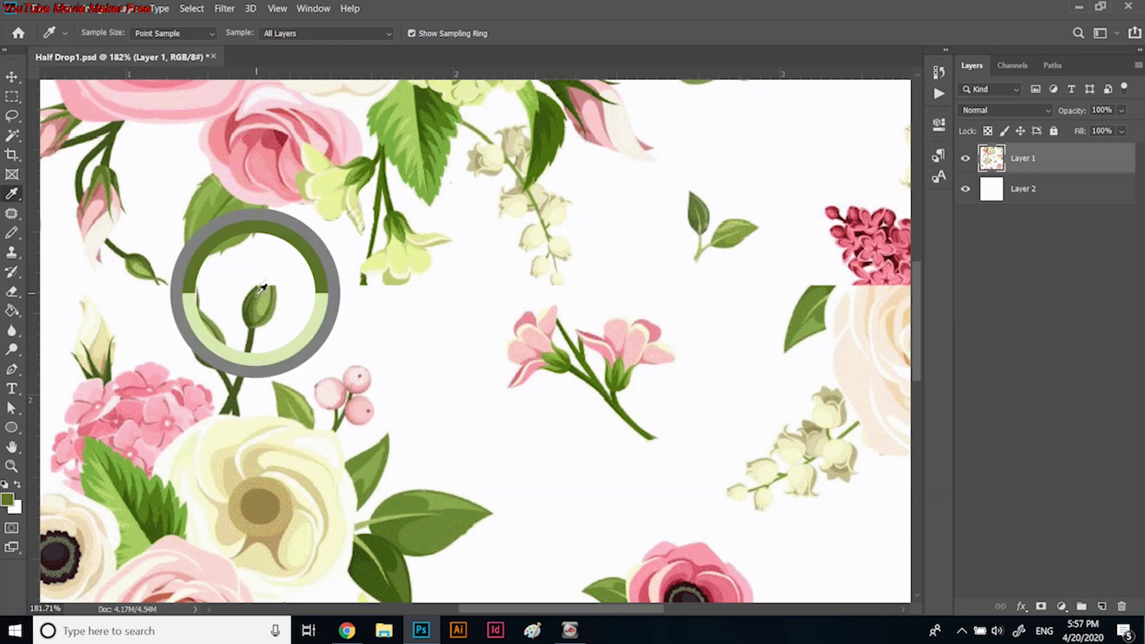
pyautogui.click(13, 236)
pyautogui.scroll(1, 272, 298)
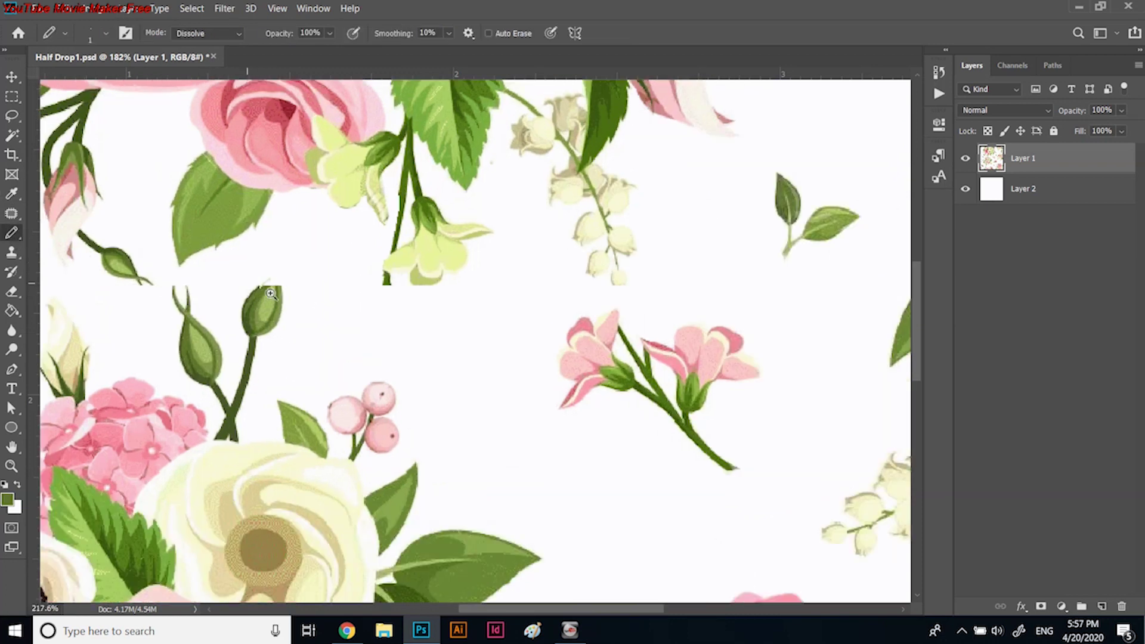
pyautogui.scroll(1, 272, 298)
pyautogui.scroll(1, 272, 298)
# Paint the cut bud tip up into the white gap with dark and lighter green
pyautogui.click(271, 298)
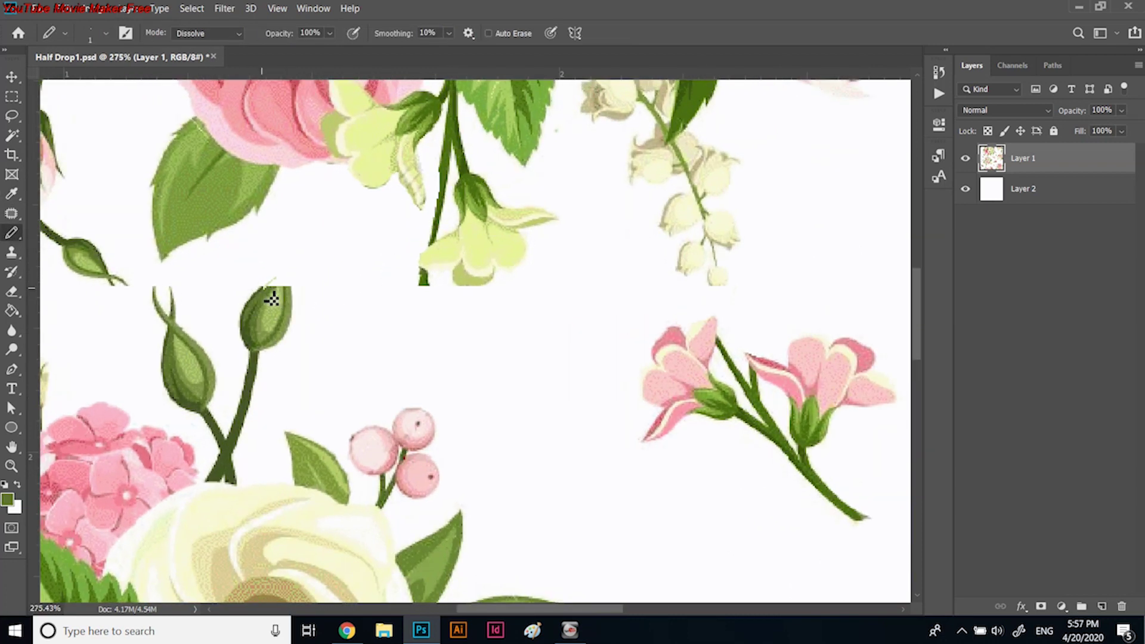
pyautogui.moveTo(262, 287); pyautogui.dragTo(277, 274)
pyautogui.press(']')
pyautogui.press(']')
pyautogui.moveTo(278, 277); pyautogui.dragTo(284, 285)
pyautogui.rightClick(15, 237)
pyautogui.click(54, 233)
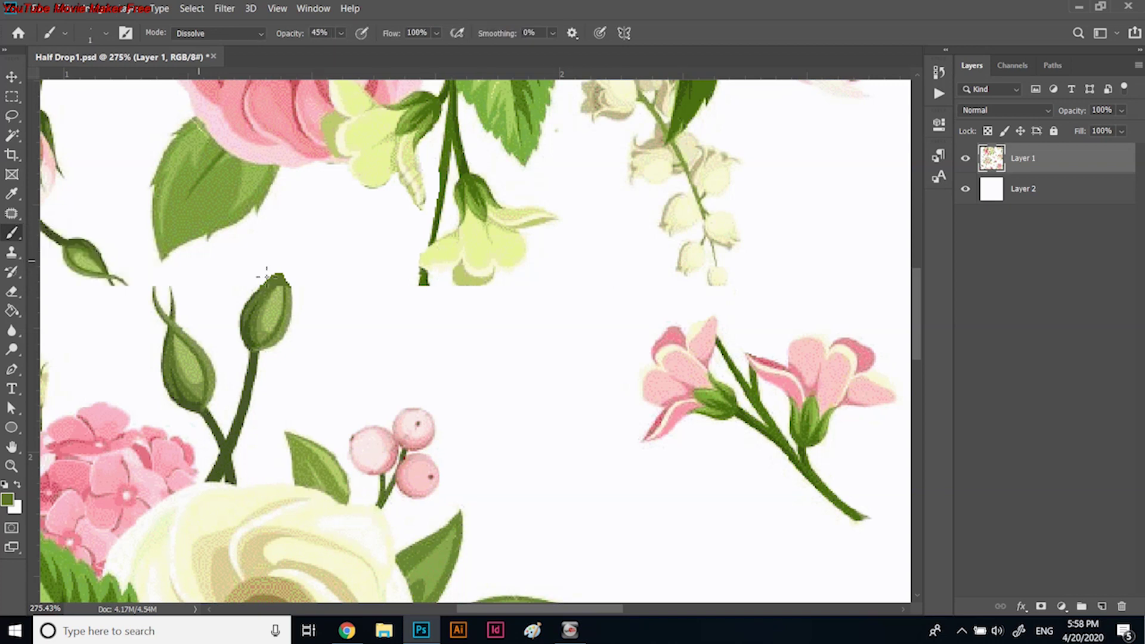
pyautogui.keyDown('alt'); pyautogui.click(280, 288); pyautogui.keyUp('alt')
pyautogui.hscroll(-5, 350, 298)
# Repaint the missing top of the cream rose with sampled cream and tan shading
pyautogui.rightClick(20, 241)
pyautogui.click(74, 246)
pyautogui.hscroll(-3, 159, 296)
pyautogui.keyDown('alt'); pyautogui.click(250, 295); pyautogui.keyUp('alt')
pyautogui.press(']')
pyautogui.press(']')
pyautogui.press(']')
pyautogui.moveTo(185, 284); pyautogui.dragTo(220, 285)
pyautogui.keyDown('alt'); pyautogui.click(237, 296); pyautogui.keyUp('alt')
pyautogui.moveTo(243, 278); pyautogui.dragTo(246, 301)
pyautogui.keyDown('alt'); pyautogui.click(201, 309); pyautogui.keyUp('alt')
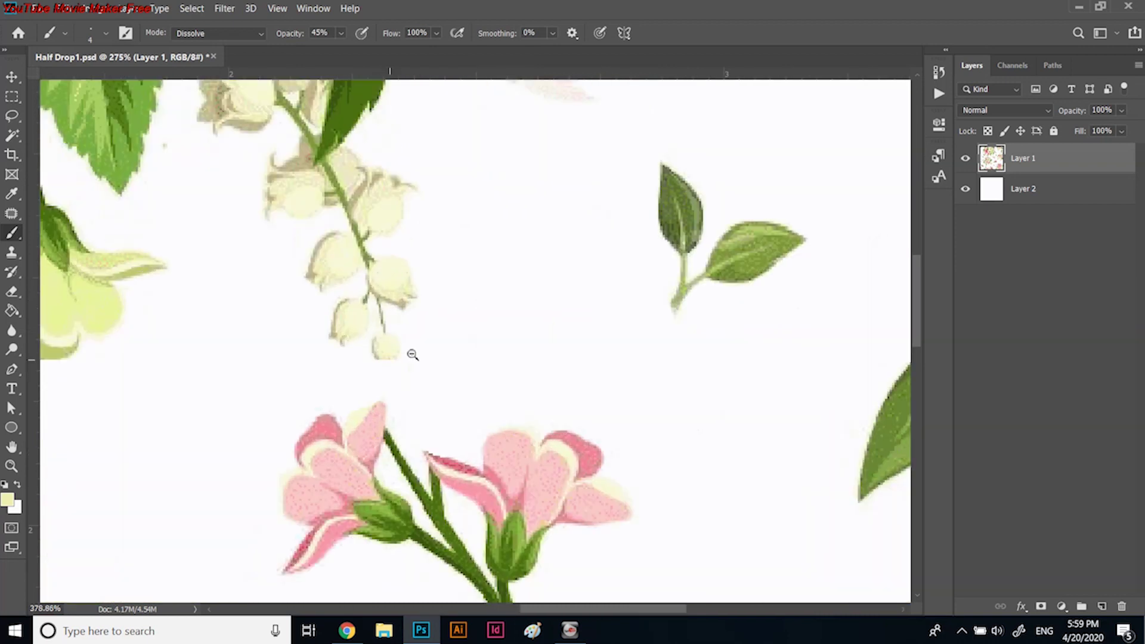
# Zoom out and begin lasso-selecting the flowers near the lower rose
pyautogui.rightClick(12, 232)
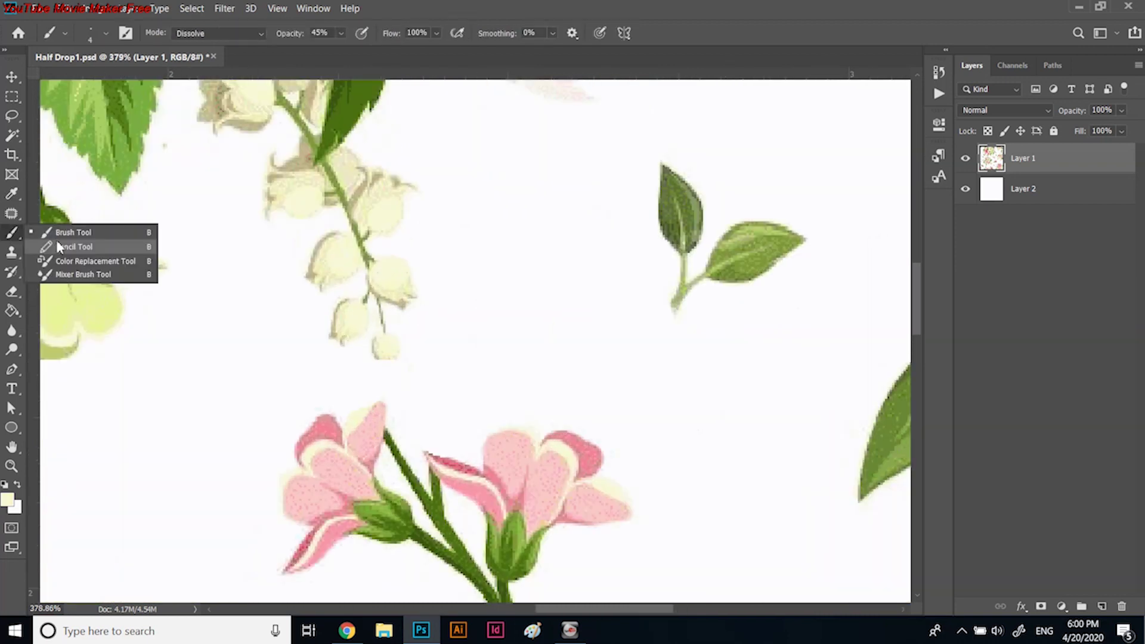
pyautogui.click(77, 245)
pyautogui.press('b')
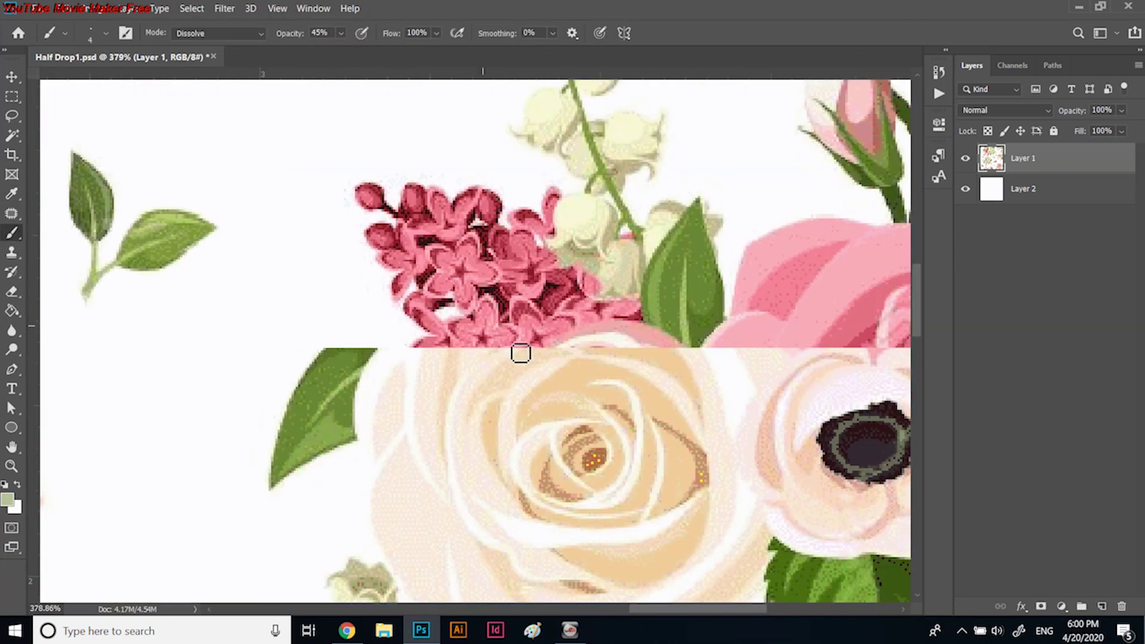
pyautogui.hotkey('ctrl', '-')
pyautogui.hotkey('ctrl', '-')
pyautogui.press('l')
pyautogui.scroll(-1, 555, 429)
pyautogui.moveTo(594, 471)
pyautogui.mouseDown()
pyautogui.moveTo(541, 538)
pyautogui.moveTo(566, 387)
pyautogui.moveTo(587, 468)
pyautogui.mouseUp()
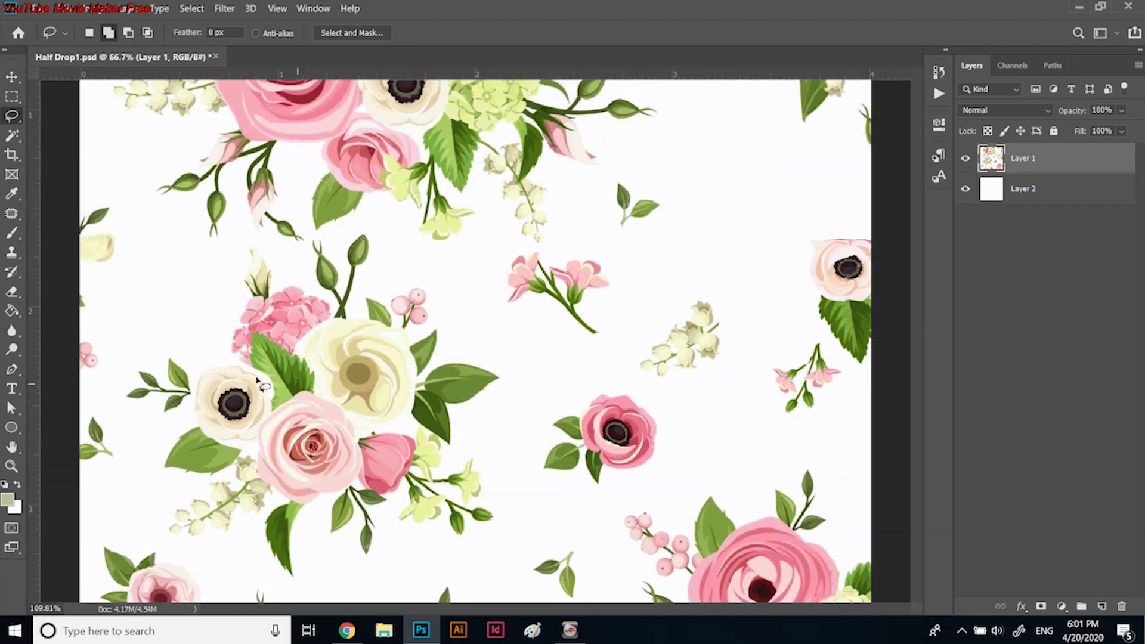
# Copy the anemone and pink rose cluster to a new layer, moved right and rotated about 108°
pyautogui.moveTo(176, 352)
pyautogui.mouseDown()
pyautogui.moveTo(313, 400)
pyautogui.moveTo(360, 465)
pyautogui.moveTo(286, 590)
pyautogui.moveTo(250, 447)
pyautogui.moveTo(186, 401)
pyautogui.moveTo(194, 358)
pyautogui.mouseUp()
pyautogui.press('w')
pyautogui.hotkey('ctrl', 'j')
pyautogui.moveTo(325, 421); pyautogui.dragTo(769, 254)
pyautogui.hotkey('ctrl', 't')
pyautogui.moveTo(793, 382)
pyautogui.mouseDown()
pyautogui.moveTo(644, 427)
pyautogui.moveTo(775, 298)
pyautogui.mouseUp()
pyautogui.scroll(3, 663, 355)
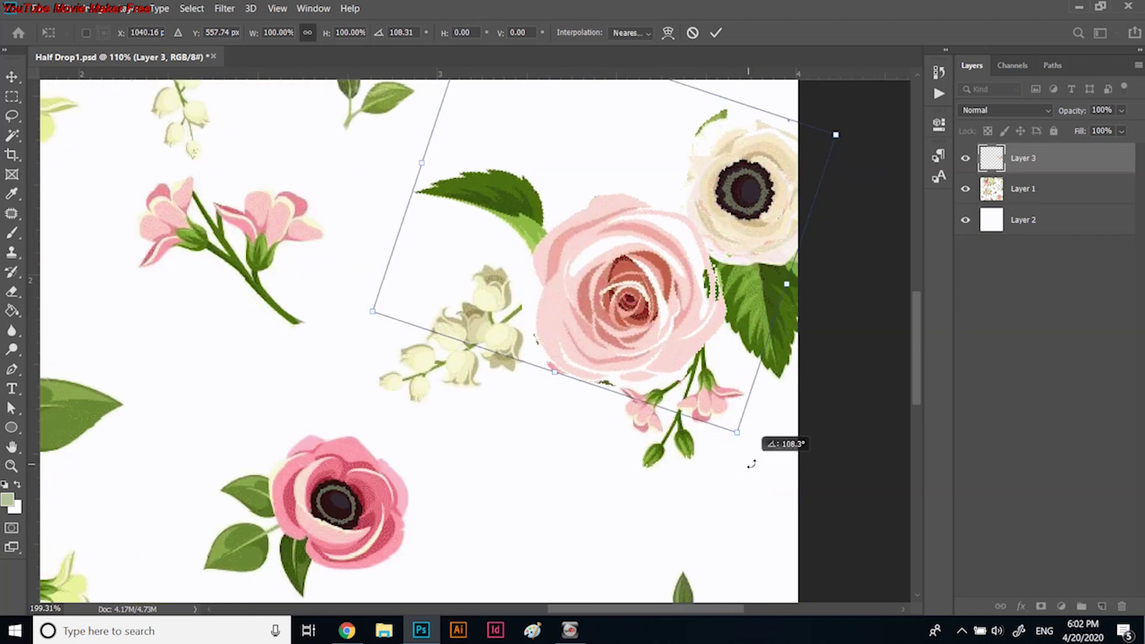
pyautogui.moveTo(658, 352); pyautogui.dragTo(663, 356)
pyautogui.press('Return')
# Erase fringe pixels around the edges of the copied anemone and rose
pyautogui.press('e')
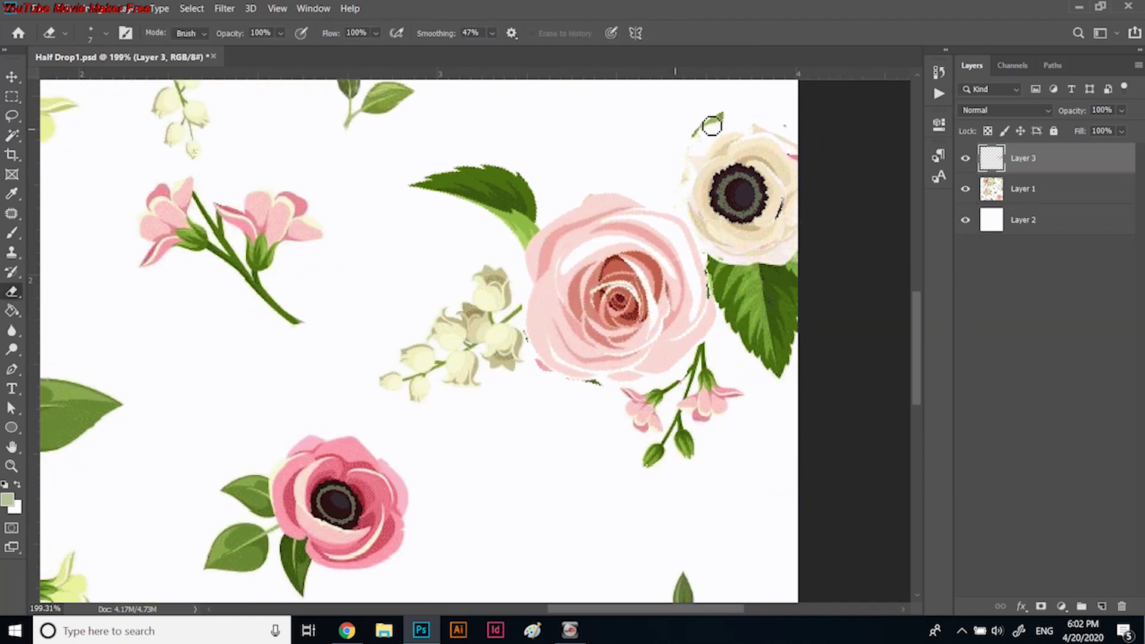
pyautogui.moveTo(712, 135); pyautogui.dragTo(683, 180)
pyautogui.click(779, 115)
pyautogui.moveTo(588, 390)
pyautogui.mouseDown()
pyautogui.moveTo(536, 366)
pyautogui.moveTo(523, 334)
pyautogui.mouseUp()
pyautogui.moveTo(11, 233); pyautogui.dragTo(70, 245)
pyautogui.keyDown('alt'); pyautogui.click(685, 391); pyautogui.keyUp('alt')
pyautogui.press('e')
pyautogui.click(1022, 189)
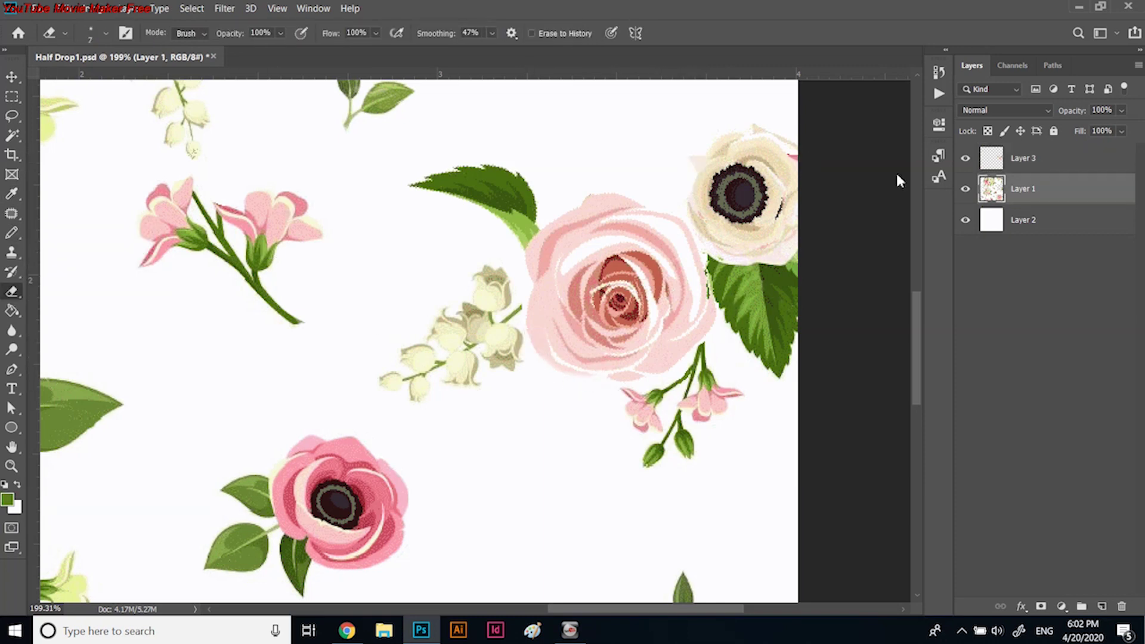
# Move a loose leaf and a rotated small pink flower into the empty gaps on the right
pyautogui.hotkey('ctrl', '0')
pyautogui.press('l')
pyautogui.moveTo(554, 275)
pyautogui.mouseDown()
pyautogui.moveTo(602, 283)
pyautogui.moveTo(558, 280)
pyautogui.moveTo(638, 256)
pyautogui.mouseUp()
pyautogui.moveTo(490, 307)
pyautogui.mouseDown()
pyautogui.moveTo(560, 367)
pyautogui.moveTo(492, 309)
pyautogui.mouseUp()
pyautogui.hotkey('ctrl', 't')
pyautogui.moveTo(564, 358); pyautogui.dragTo(589, 301)
pyautogui.moveTo(537, 328); pyautogui.dragTo(590, 270)
pyautogui.press('Return')
pyautogui.moveTo(600, 200); pyautogui.dragTo(620, 238)
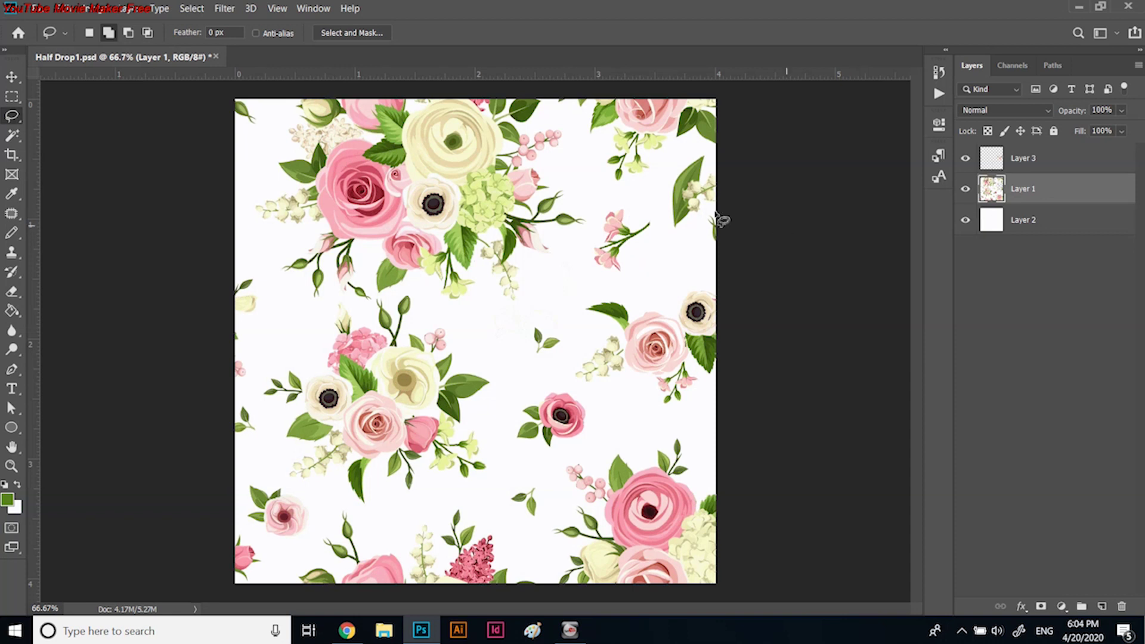
# Flatten the tile's layers, then select all, copy and deselect the tile
pyautogui.click(127, 10)
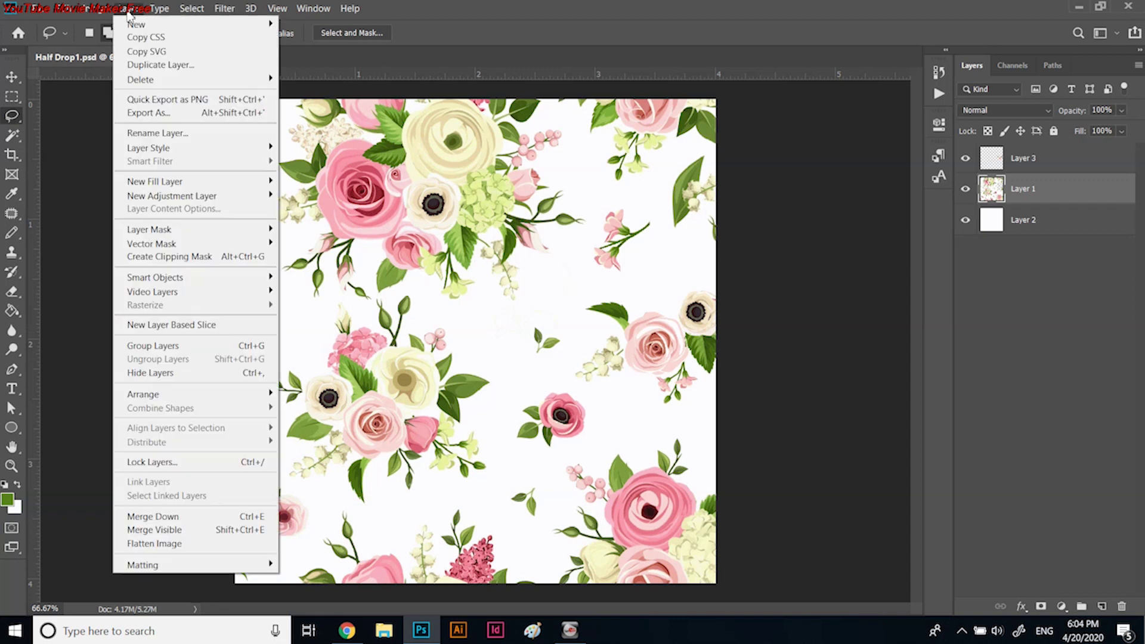
pyautogui.click(180, 543)
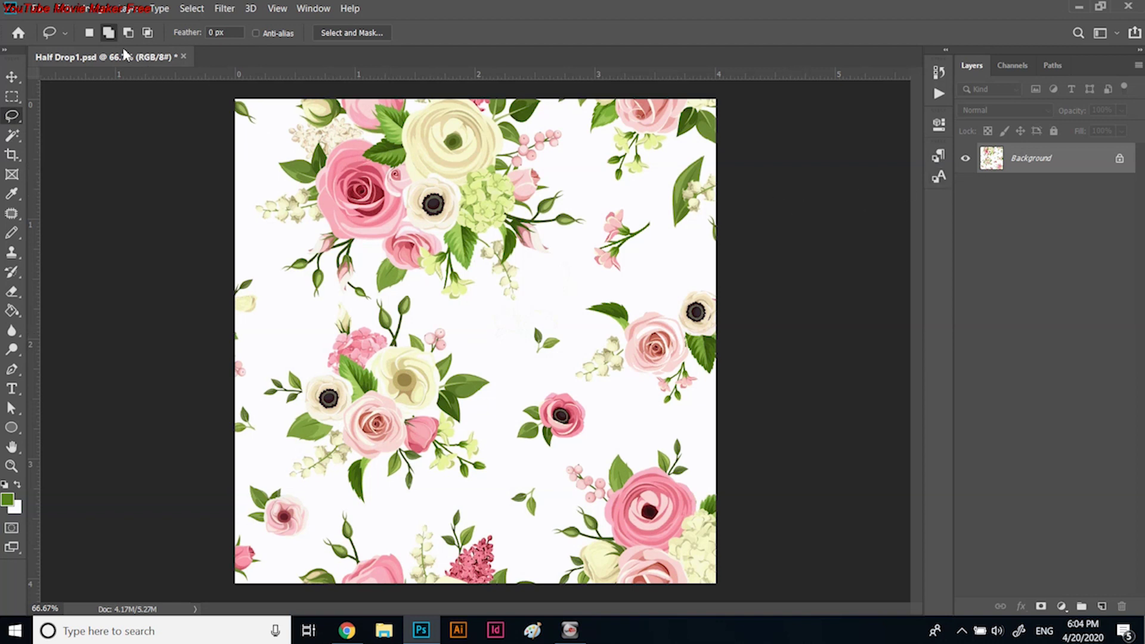
pyautogui.click(191, 13)
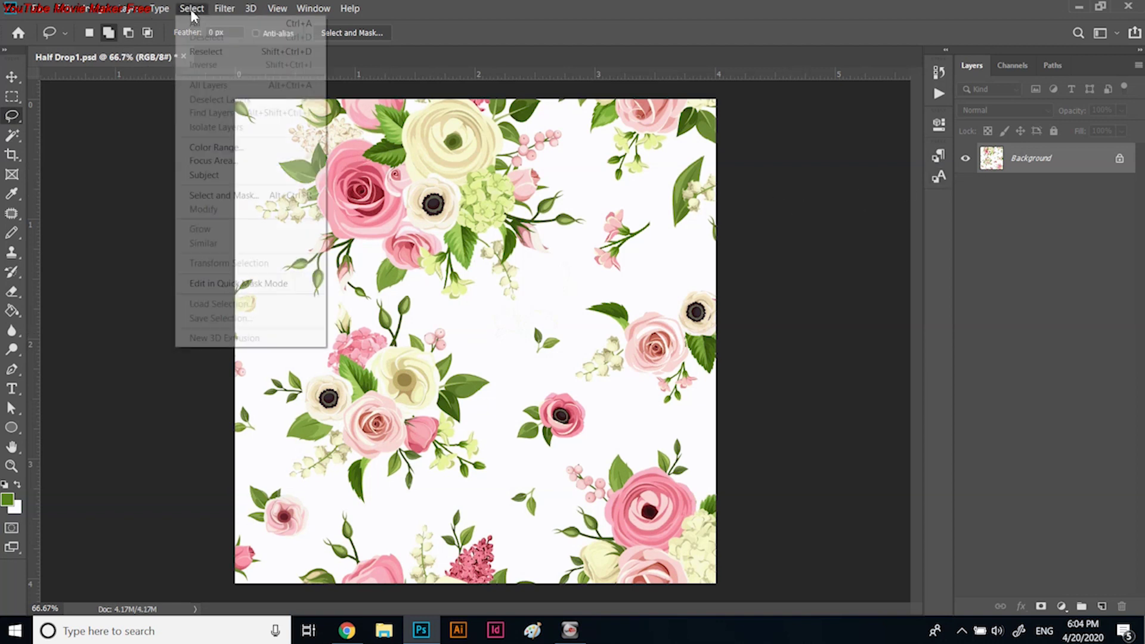
pyautogui.click(197, 25)
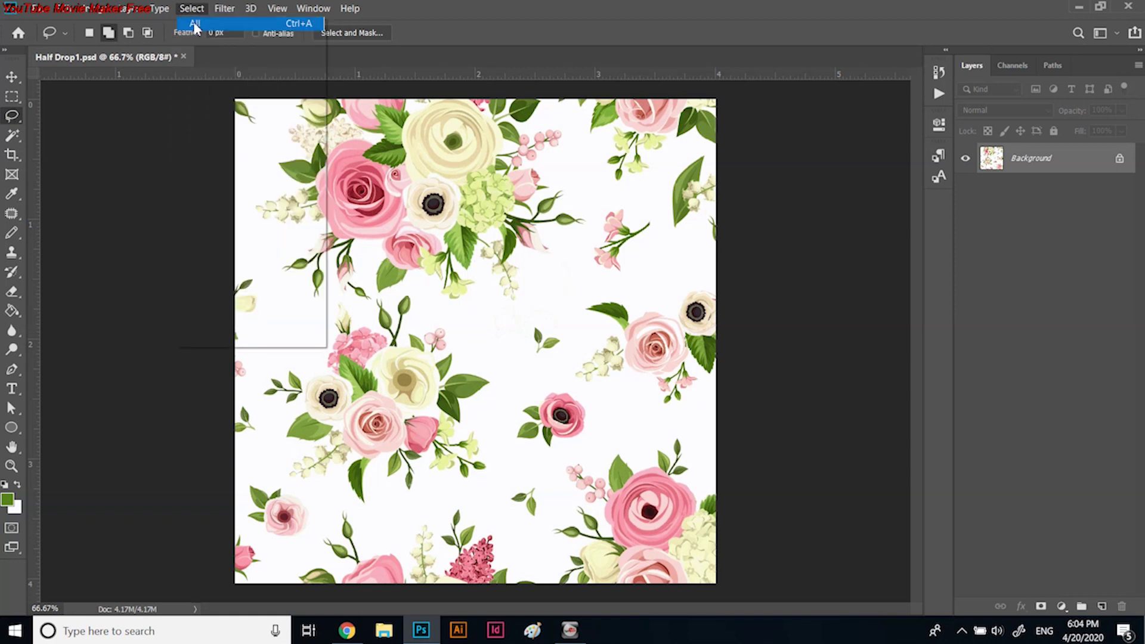
pyautogui.click(68, 11)
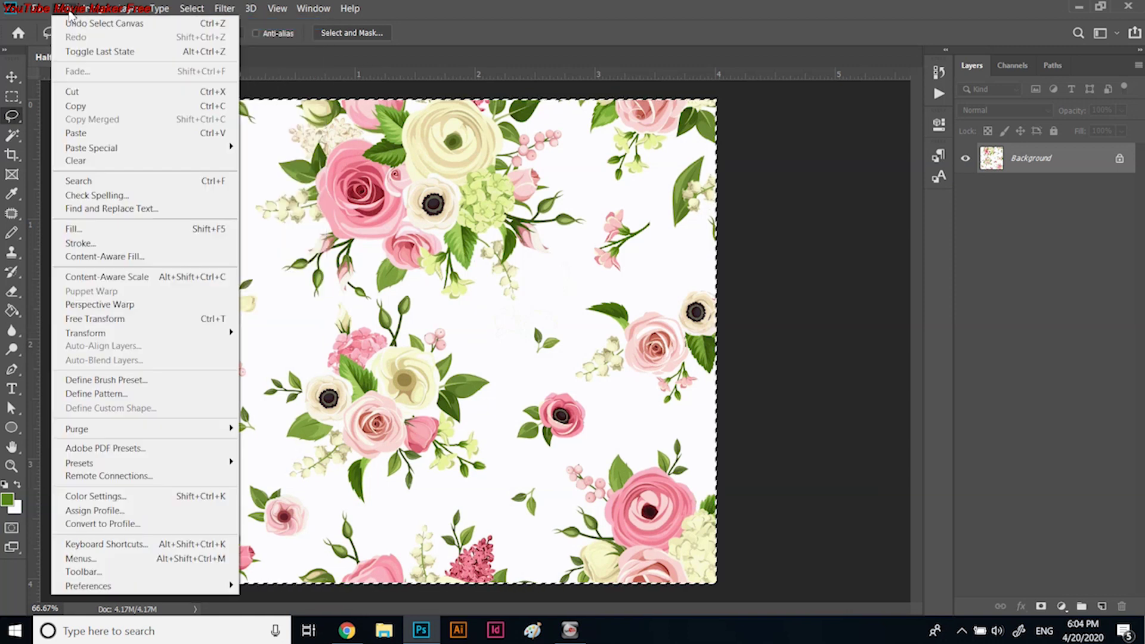
pyautogui.click(69, 106)
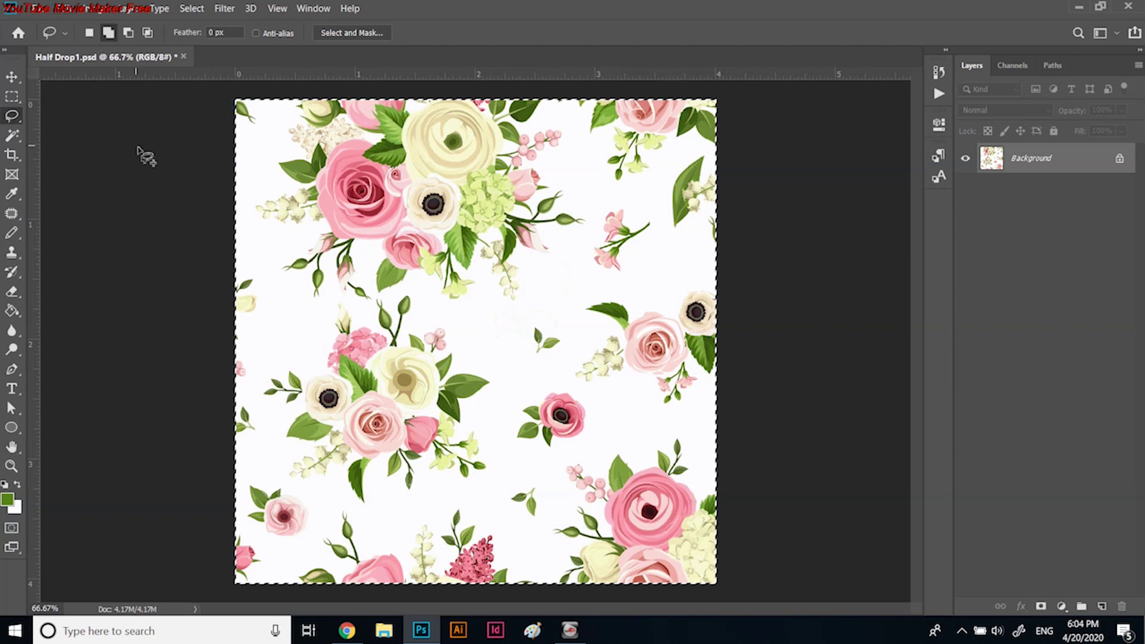
pyautogui.click(191, 8)
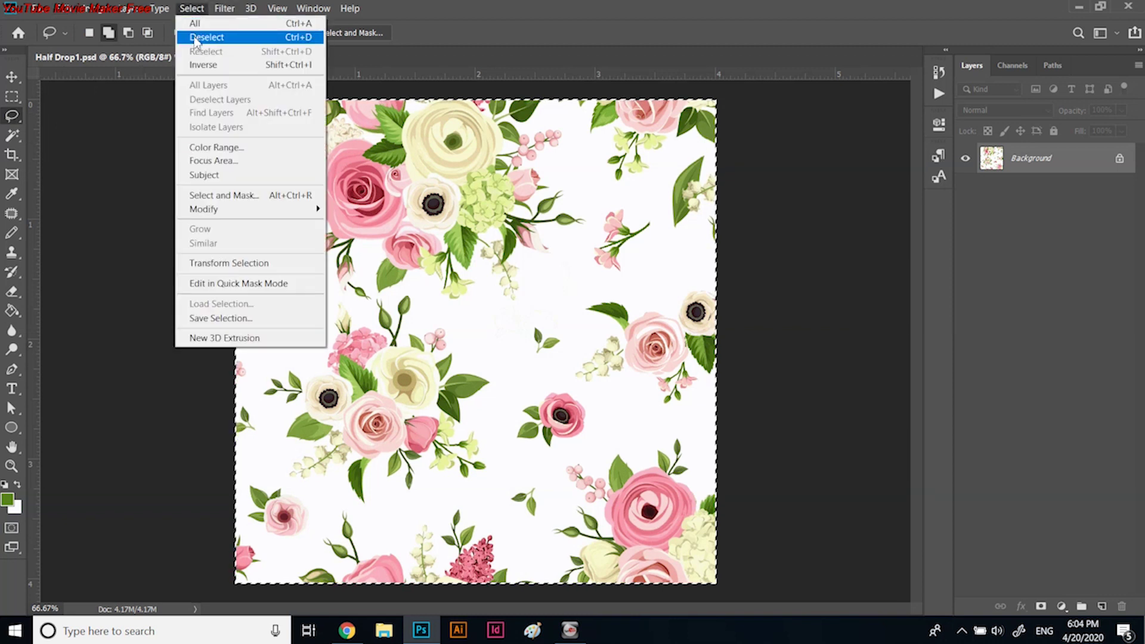
pyautogui.click(196, 38)
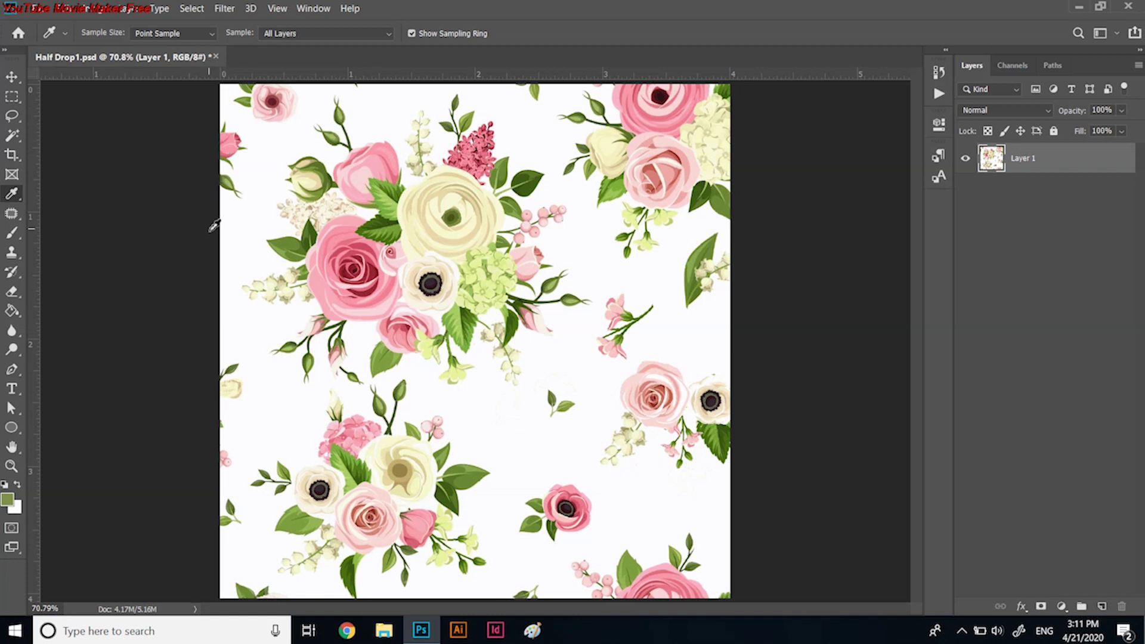
# Place a horizontal guide across the vertical middle of the tile
pyautogui.click(11, 78)
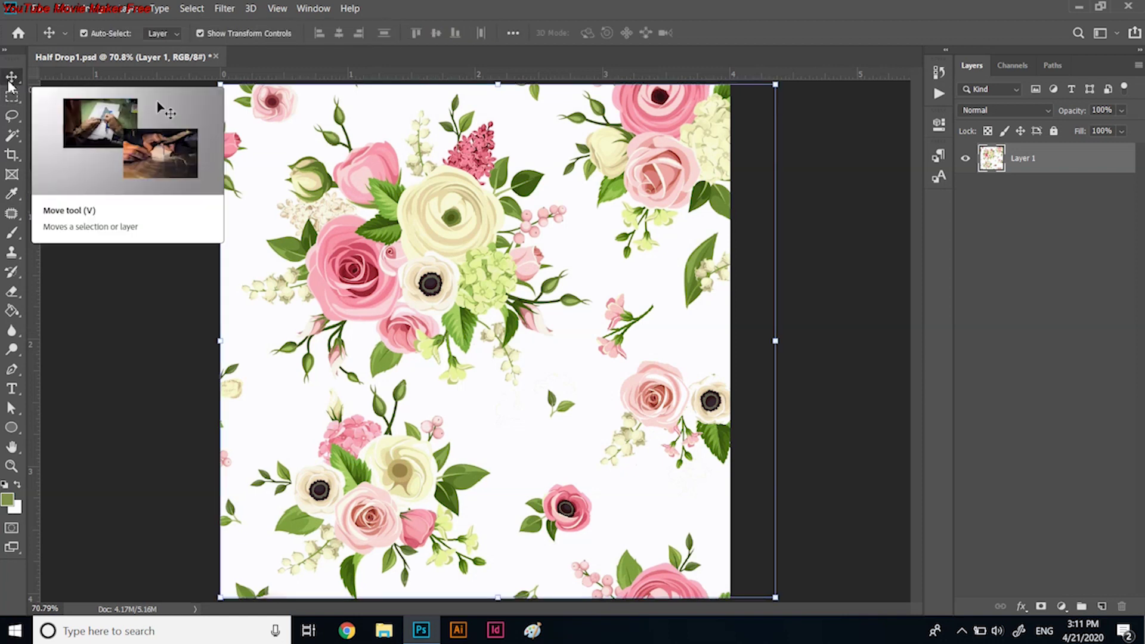
pyautogui.press('c')
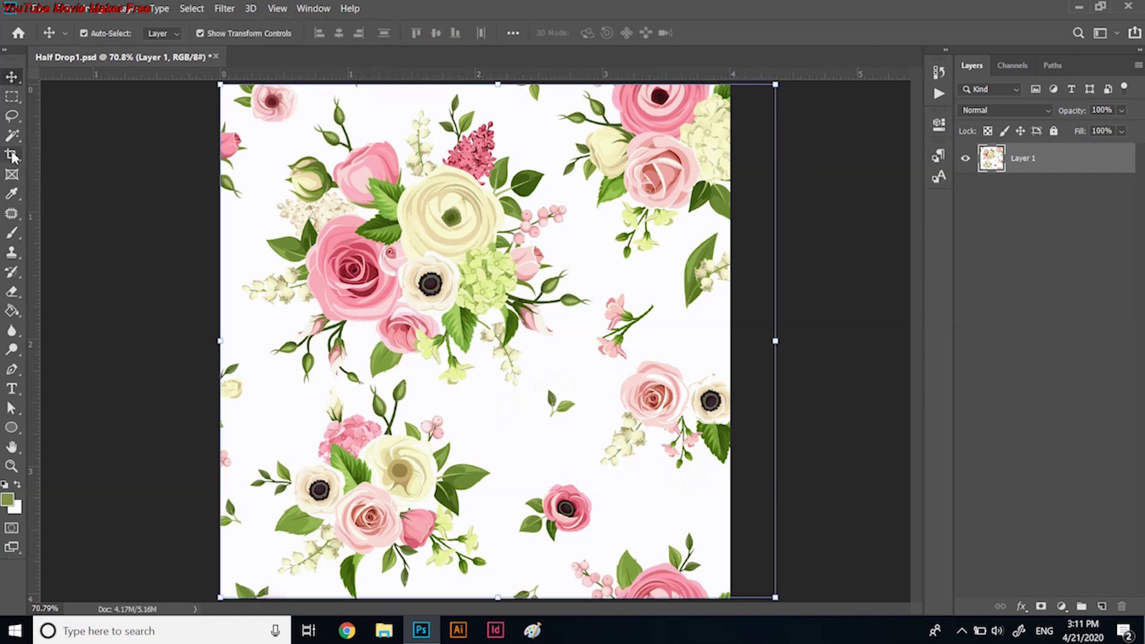
pyautogui.click(5, 83)
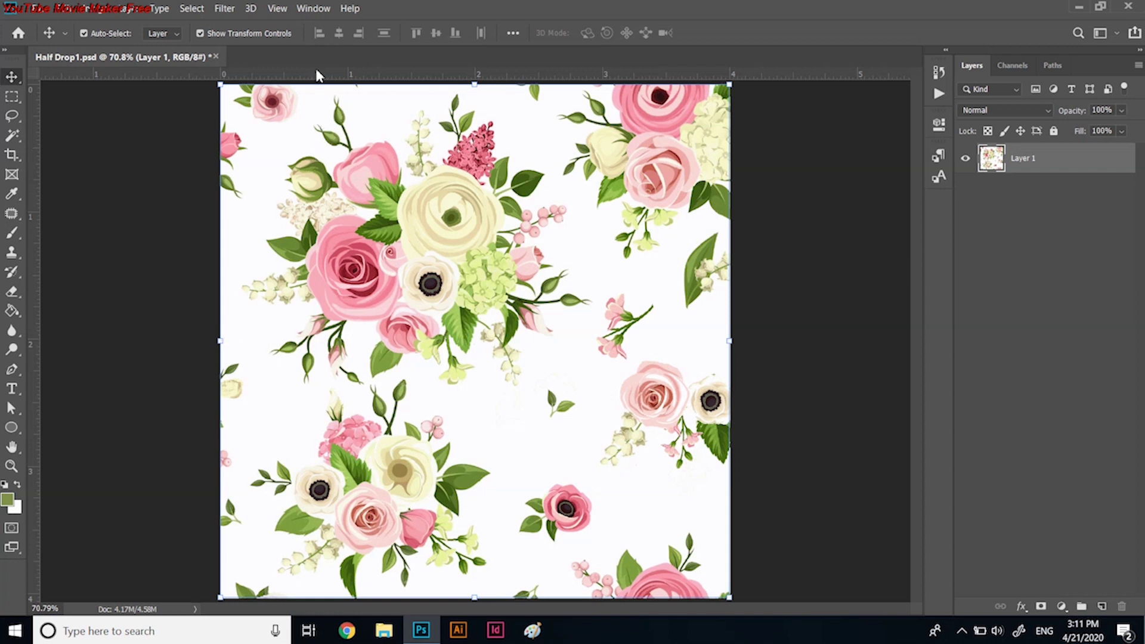
pyautogui.moveTo(320, 75); pyautogui.dragTo(343, 341)
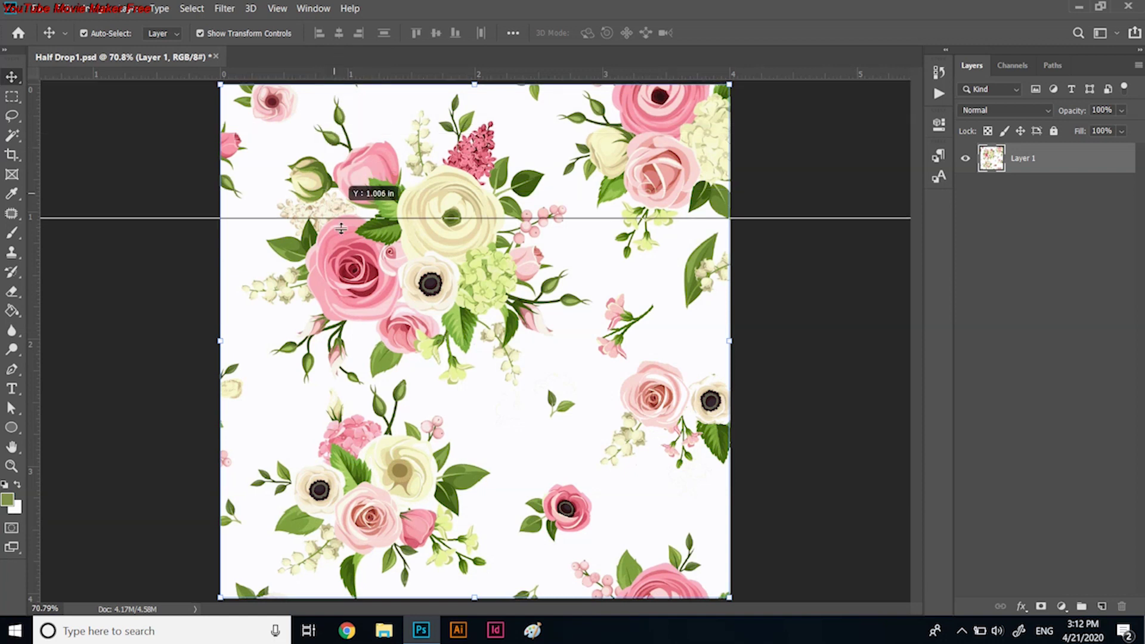
pyautogui.moveTo(344, 341); pyautogui.dragTo(332, 347)
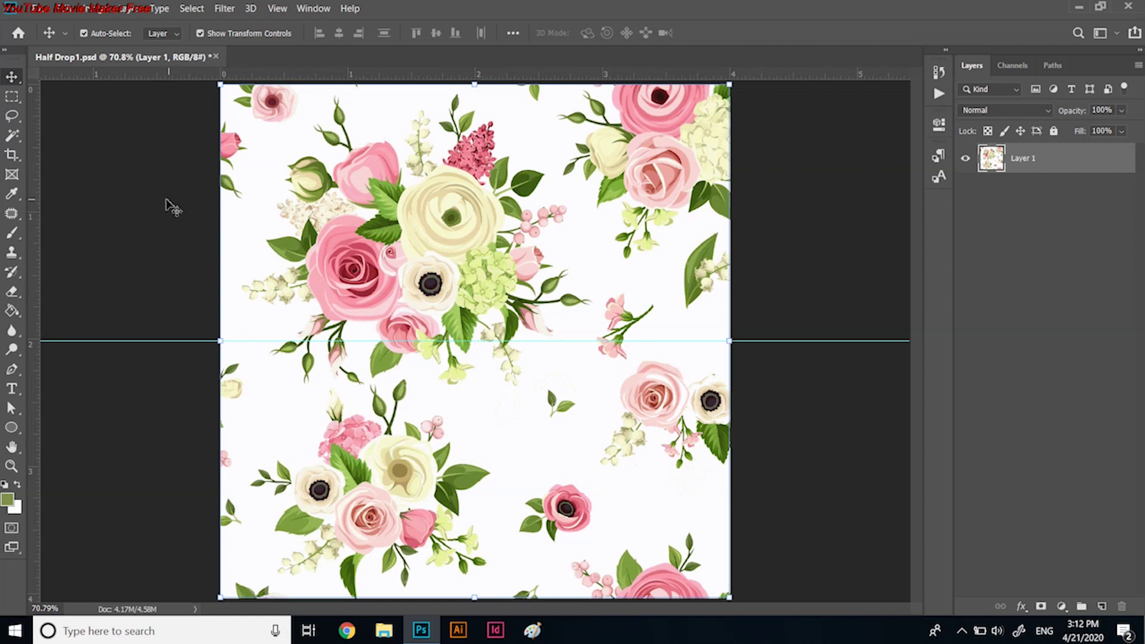
# Select the entire tile, copy it, then deselect
pyautogui.click(12, 97)
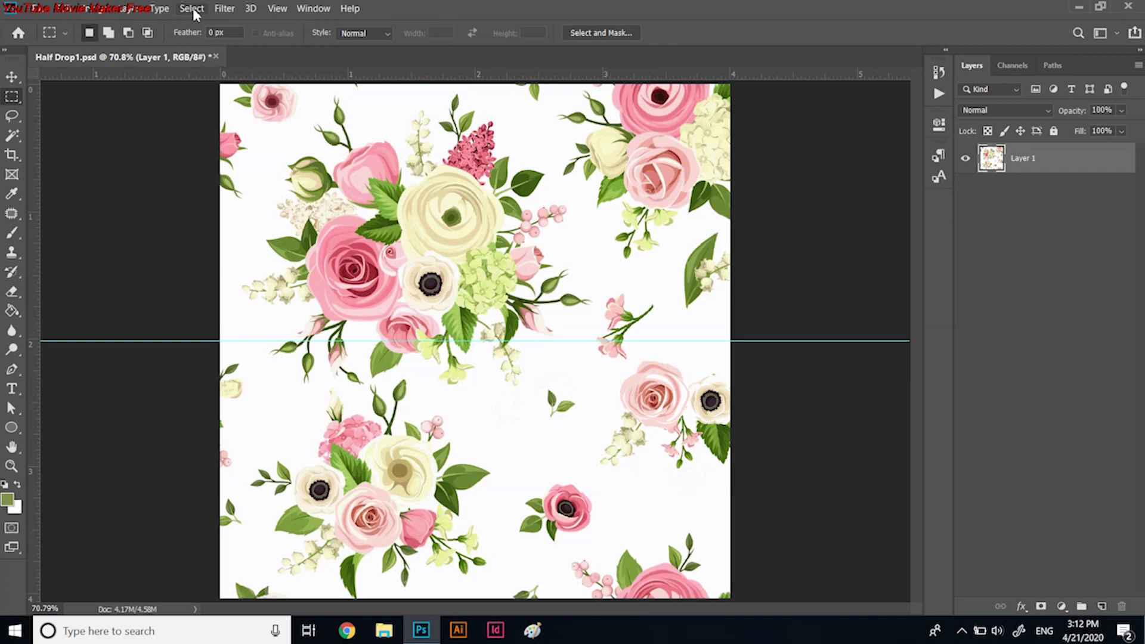
pyautogui.click(193, 10)
pyautogui.click(197, 24)
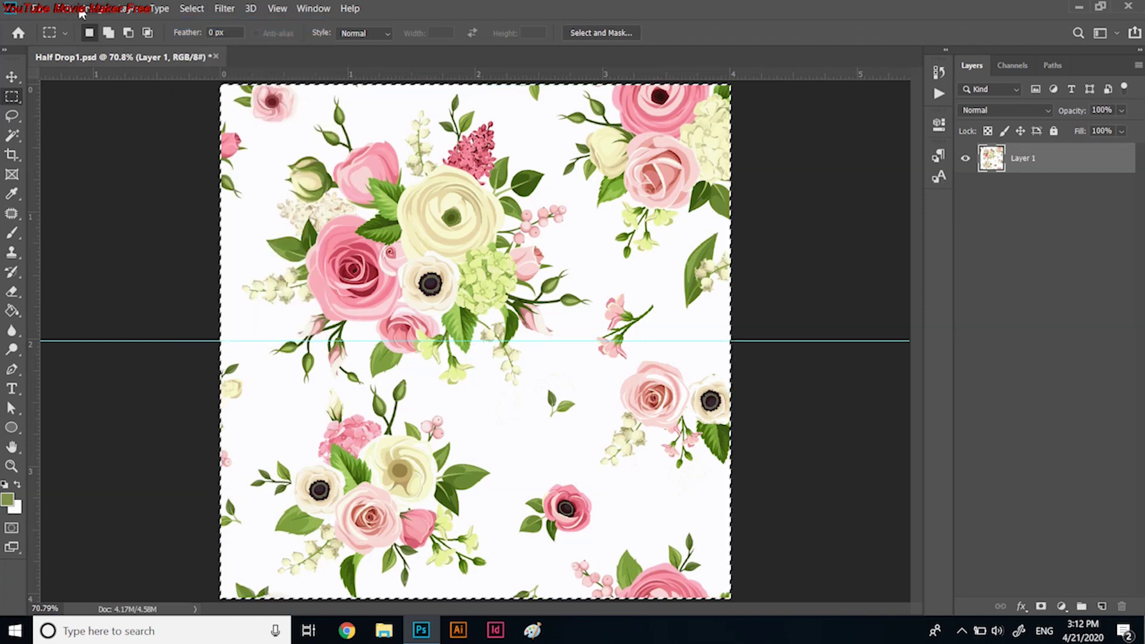
pyautogui.click(79, 10)
pyautogui.click(84, 107)
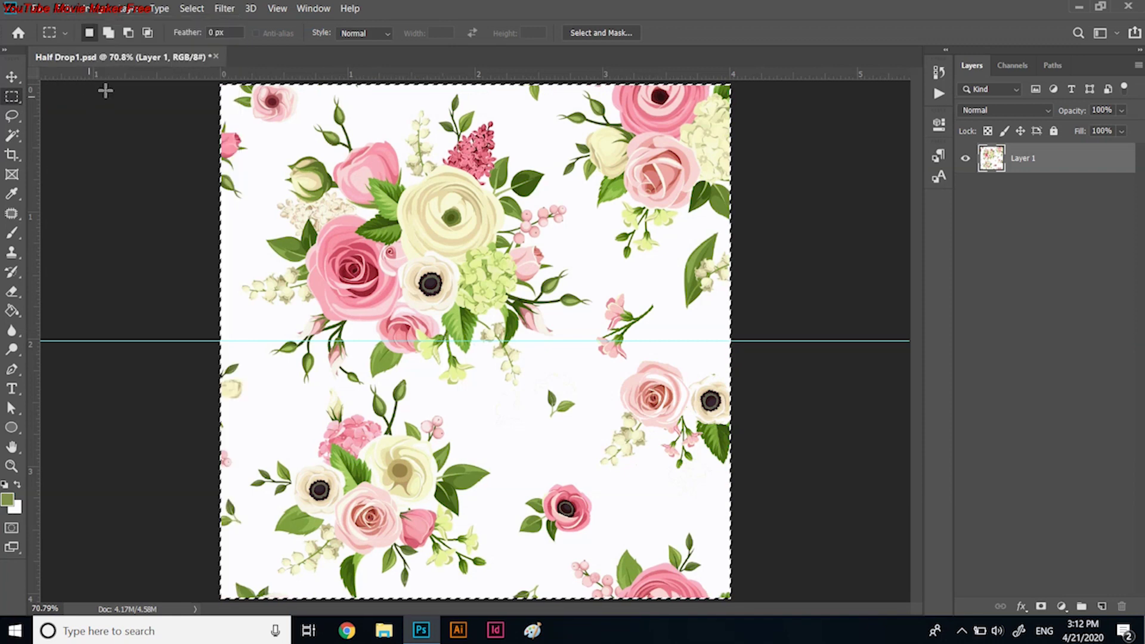
pyautogui.click(191, 8)
pyautogui.click(201, 39)
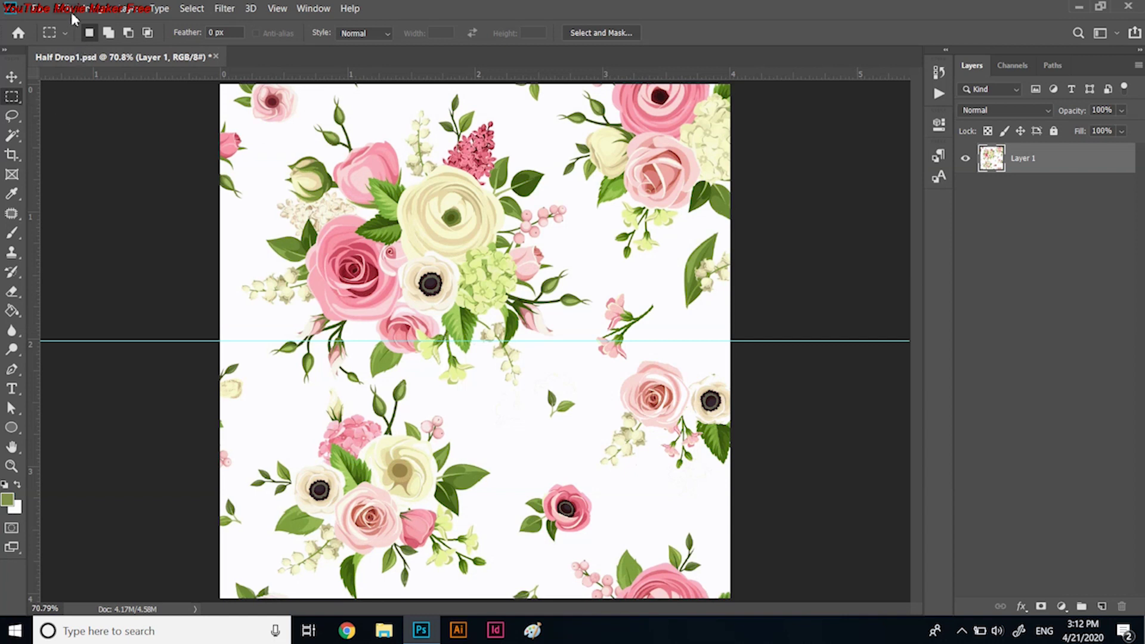
# Resize the canvas to 200 percent width anchored middle-left, then fit it on screen
pyautogui.click(88, 10)
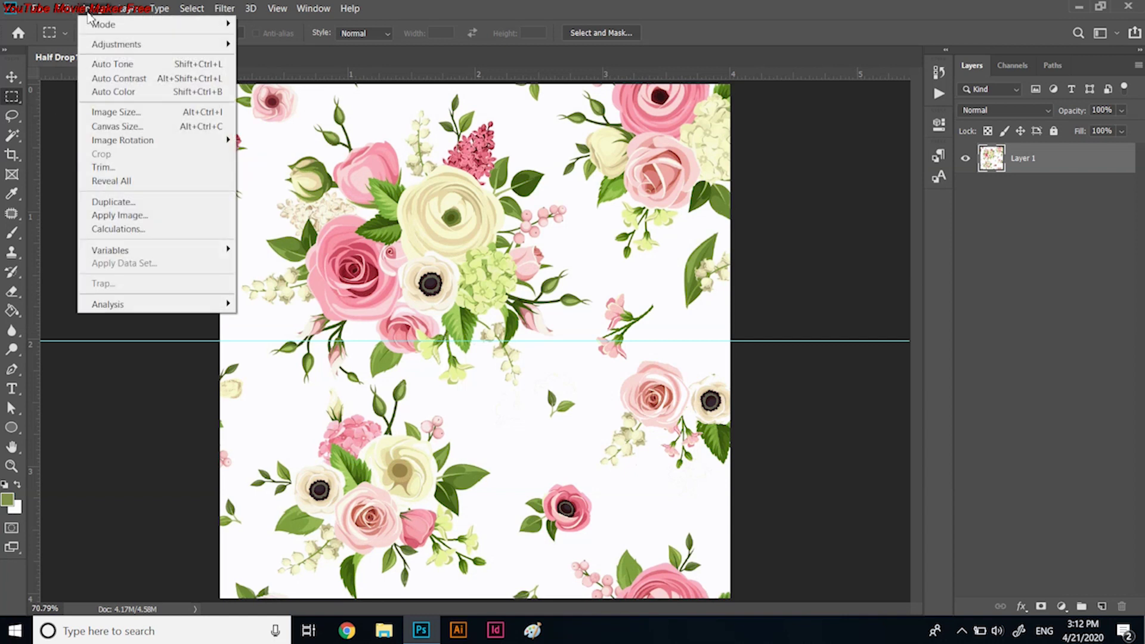
pyautogui.click(118, 127)
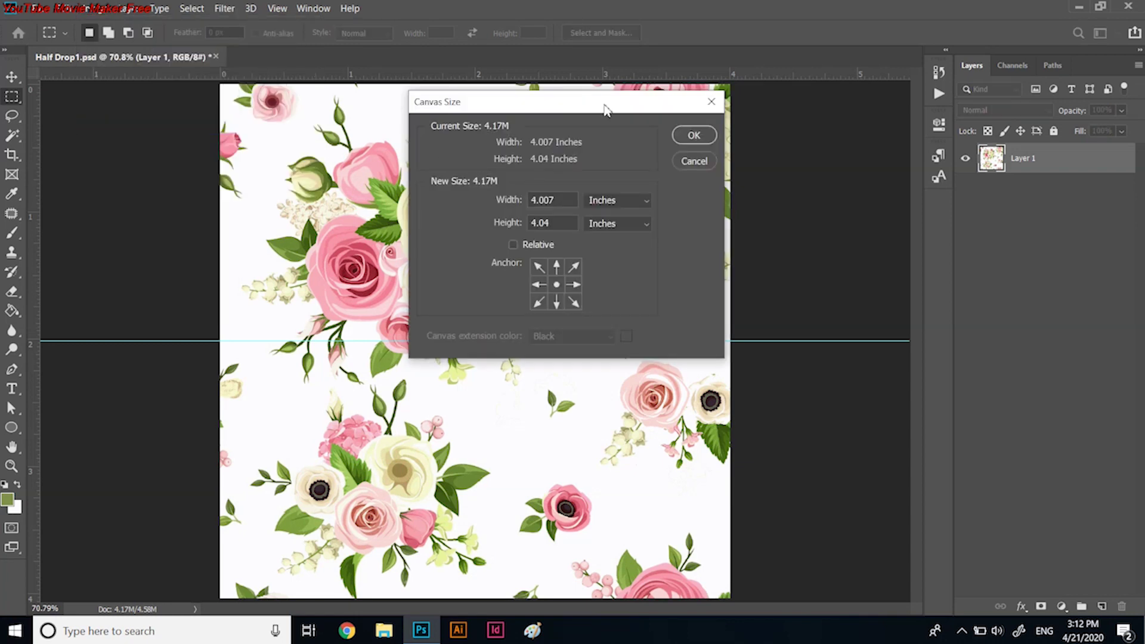
pyautogui.moveTo(605, 109); pyautogui.dragTo(757, 124)
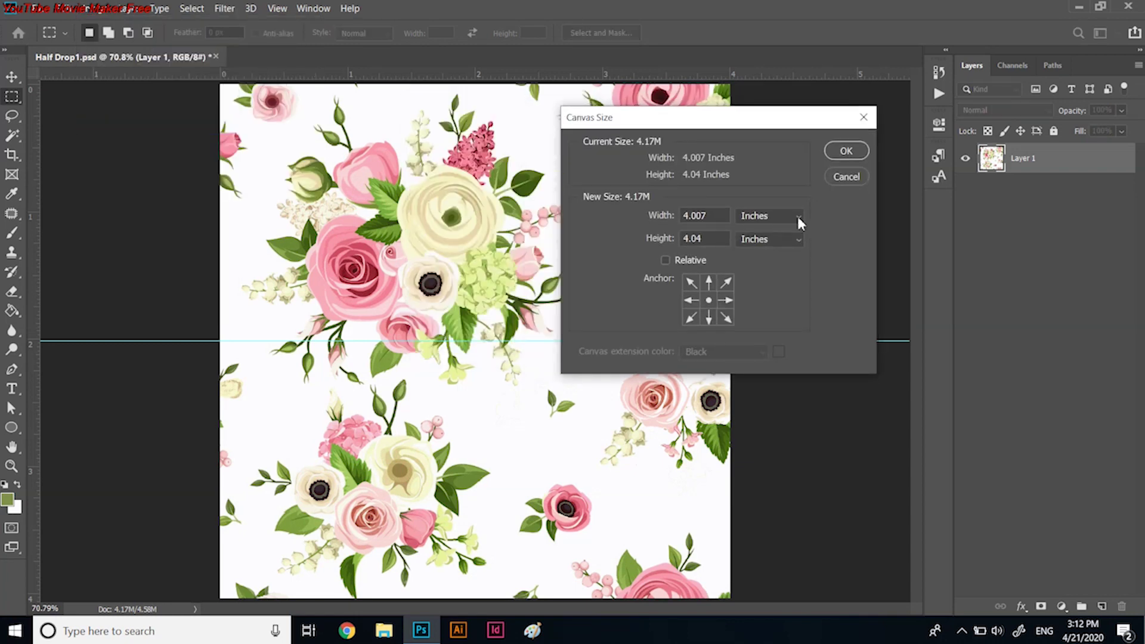
pyautogui.click(797, 216)
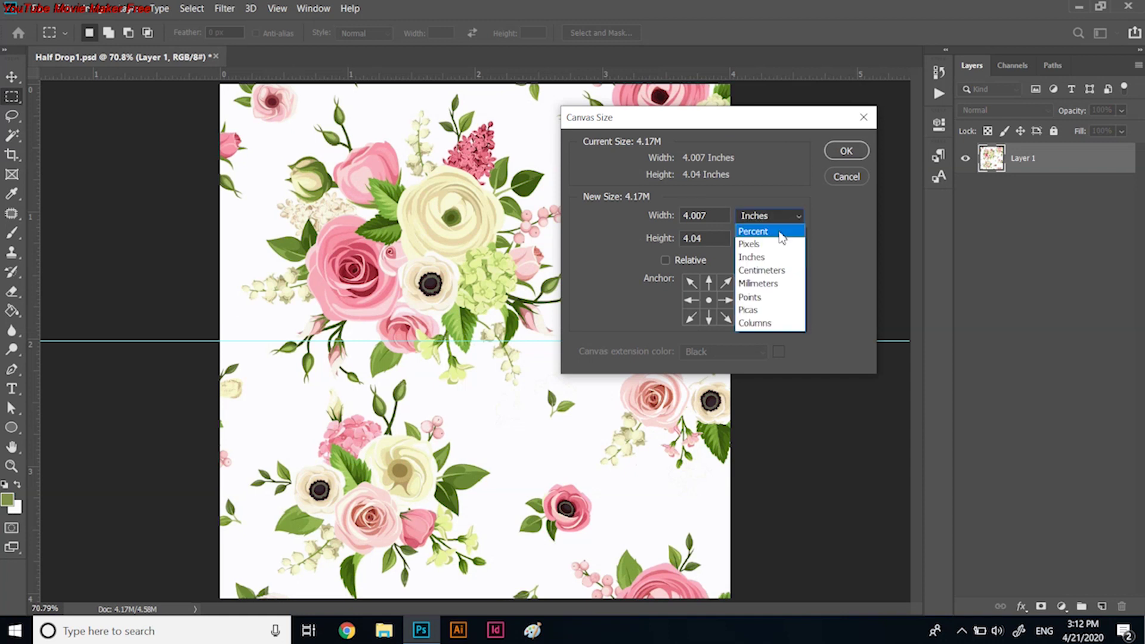
pyautogui.click(770, 231)
pyautogui.doubleClick(701, 218)
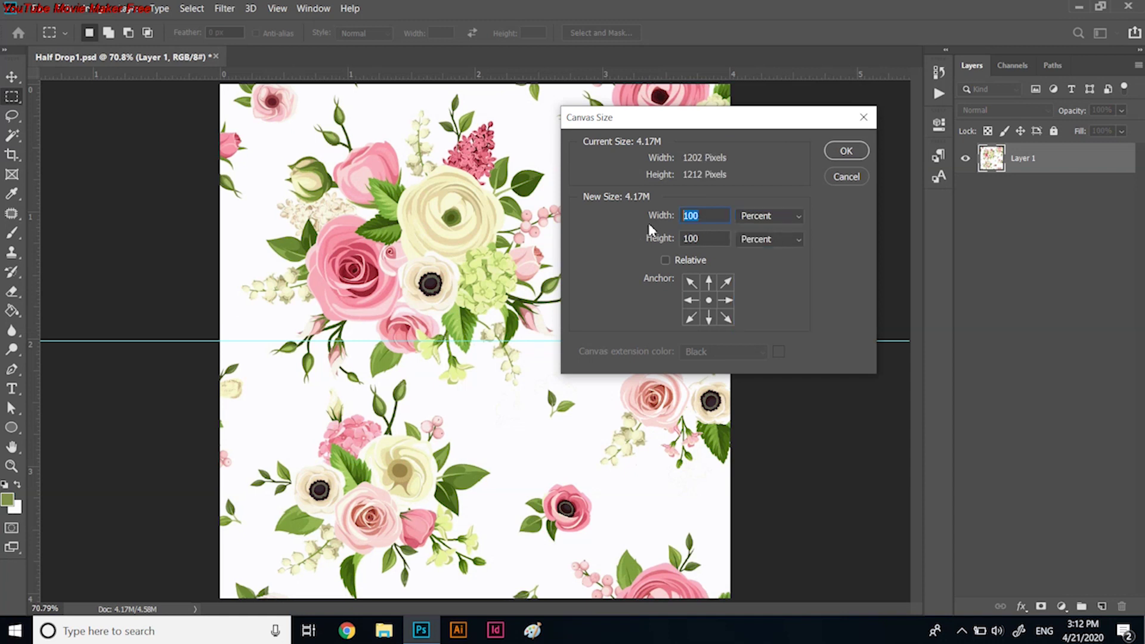
pyautogui.write('200')
pyautogui.click(691, 300)
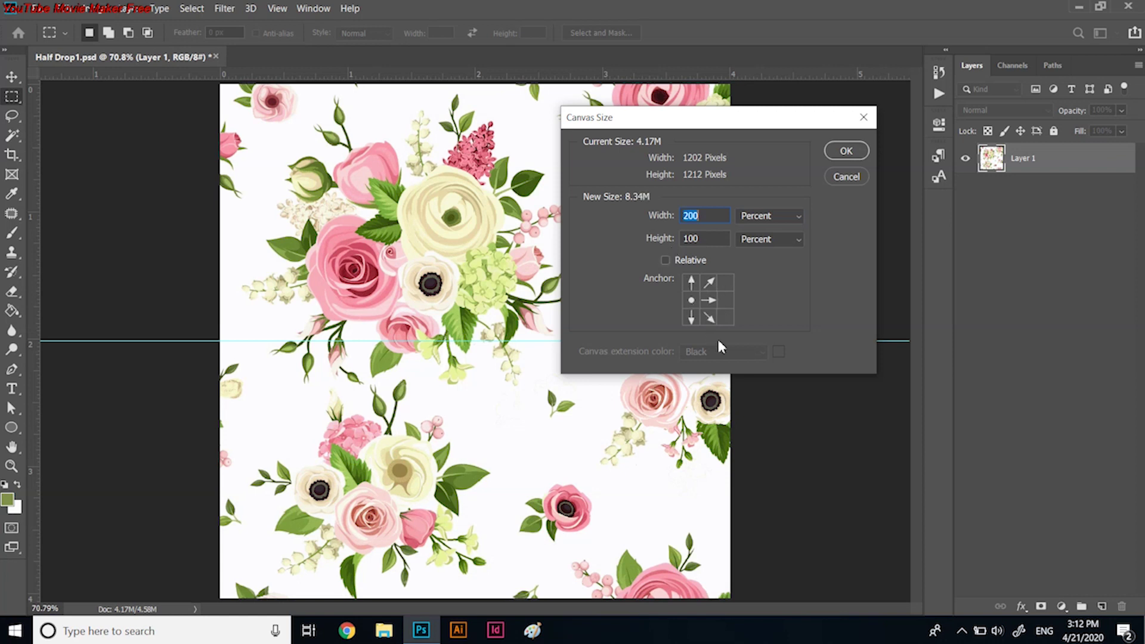
pyautogui.click(665, 261)
pyautogui.click(845, 154)
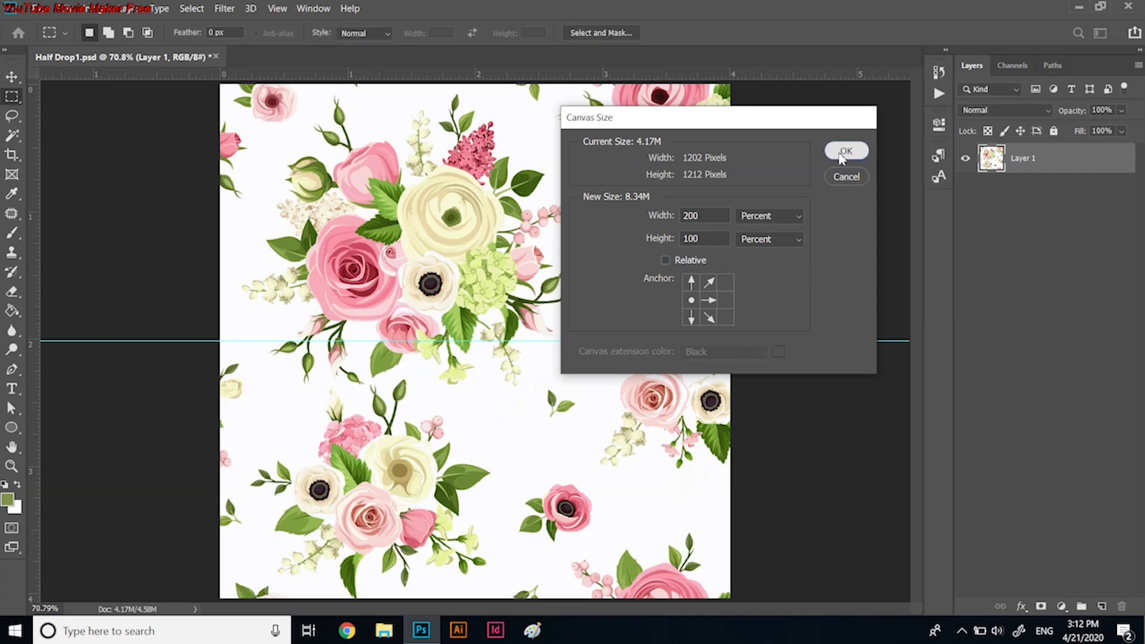
pyautogui.hotkey('ctrl', '0')
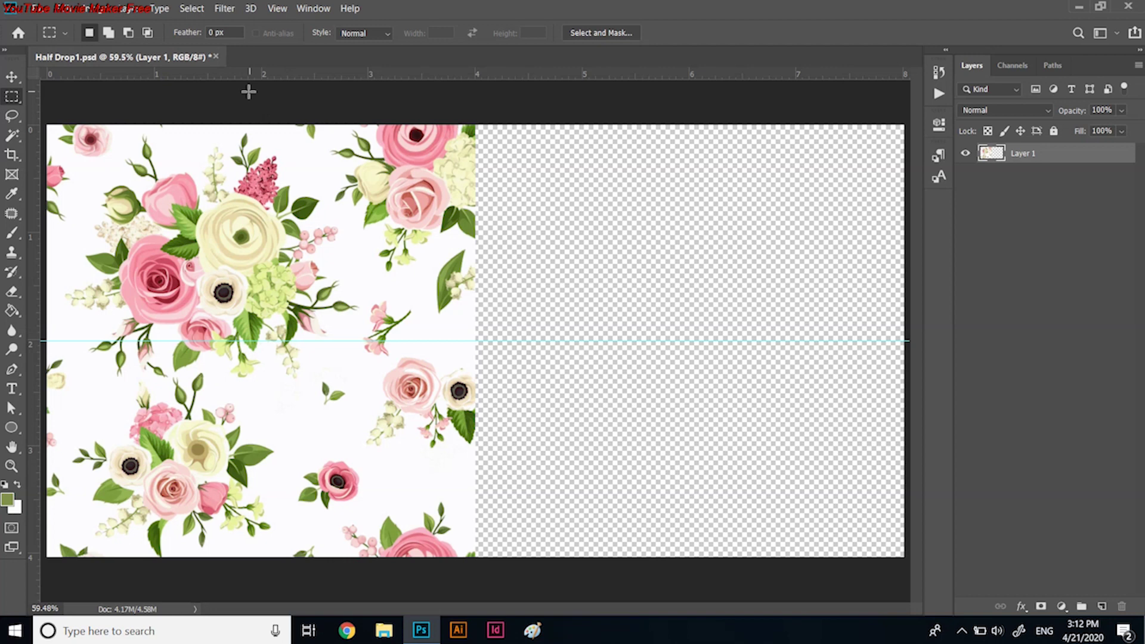
# Paste the copied tile and move it into the lower right half
pyautogui.click(88, 8)
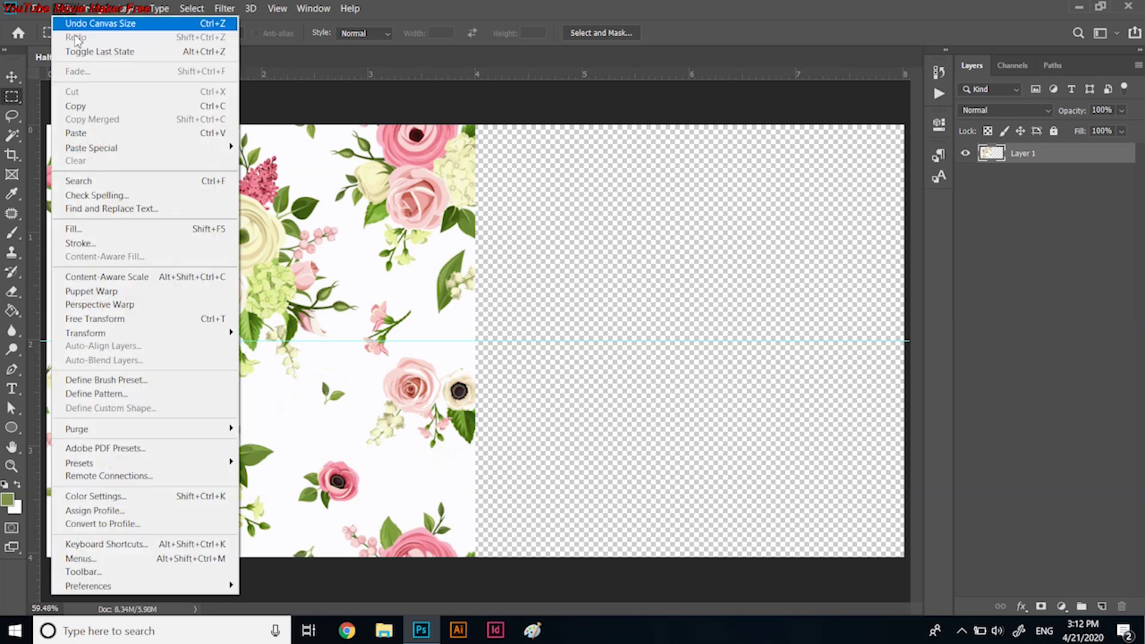
pyautogui.click(76, 133)
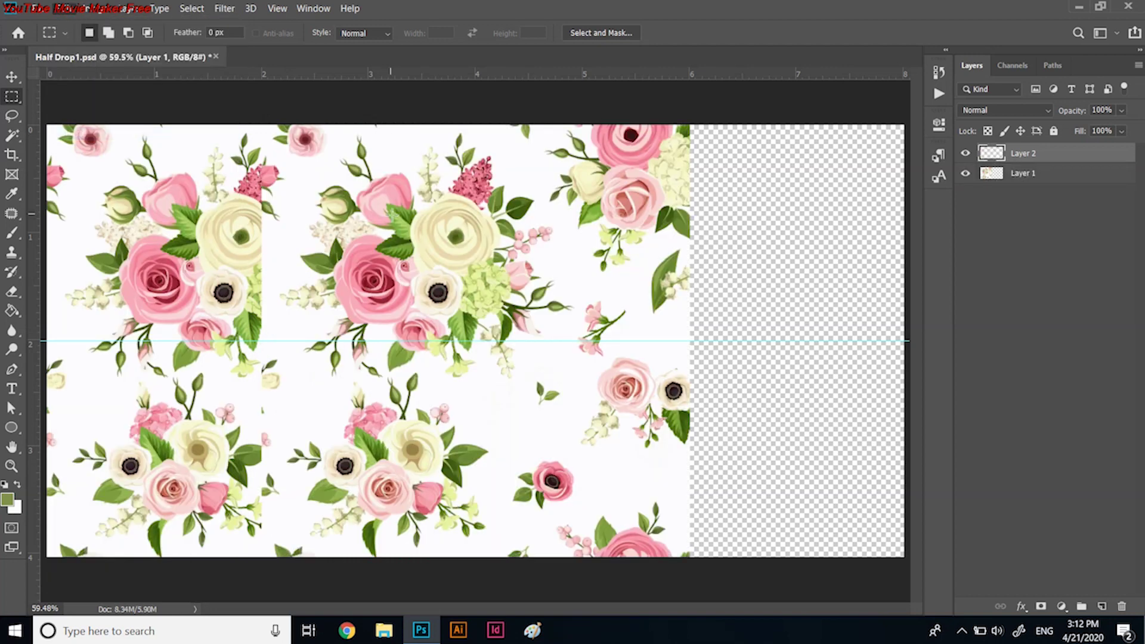
pyautogui.press('v')
pyautogui.moveTo(494, 298)
pyautogui.mouseDown()
pyautogui.moveTo(660, 381)
pyautogui.moveTo(686, 490)
pyautogui.mouseUp()
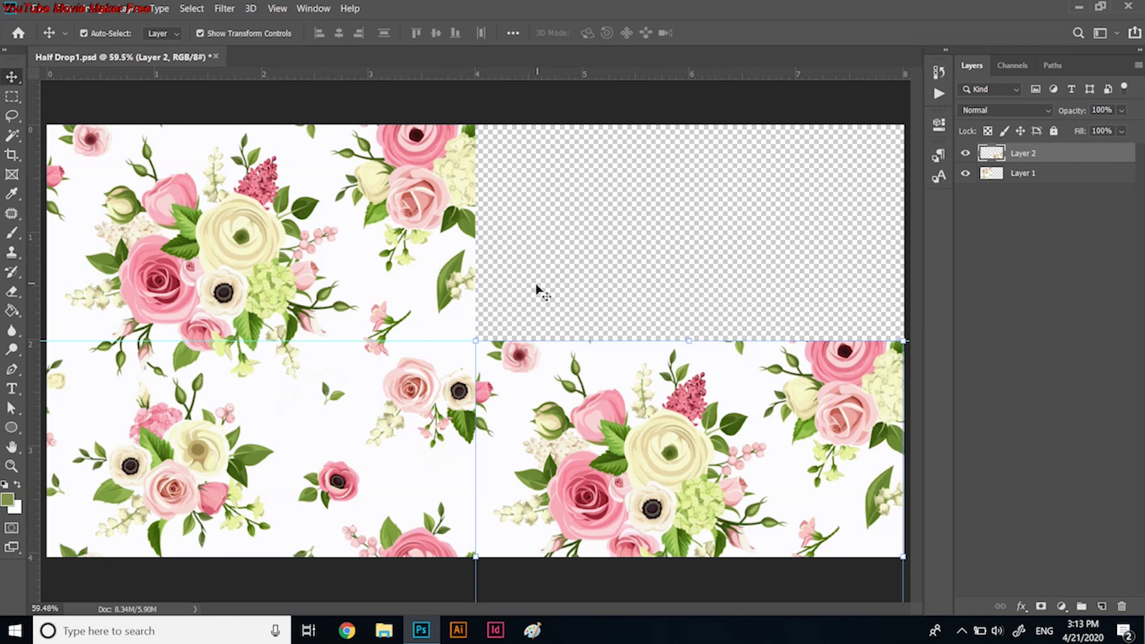
# Duplicate the tile to the top right, aligning its bottom edge with the middle guide
pyautogui.press('ctrl')
pyautogui.moveTo(538, 292)
pyautogui.mouseDown()
pyautogui.moveTo(557, 355)
pyautogui.moveTo(728, 227)
pyautogui.mouseUp()
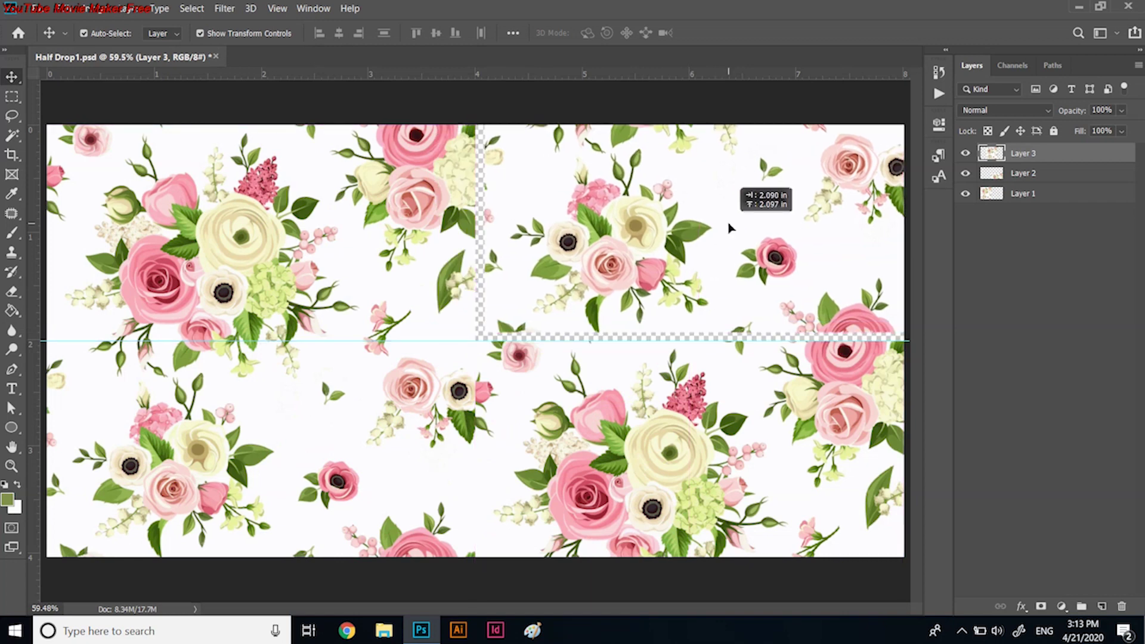
pyautogui.moveTo(728, 227); pyautogui.dragTo(665, 261)
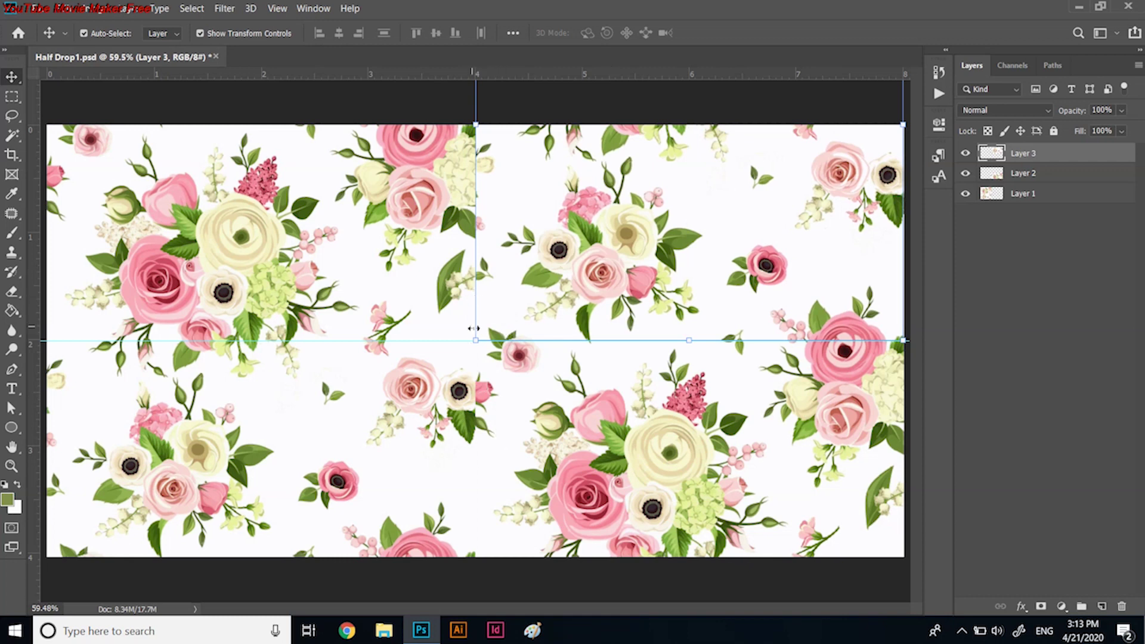
pyautogui.scroll(5, 473, 328)
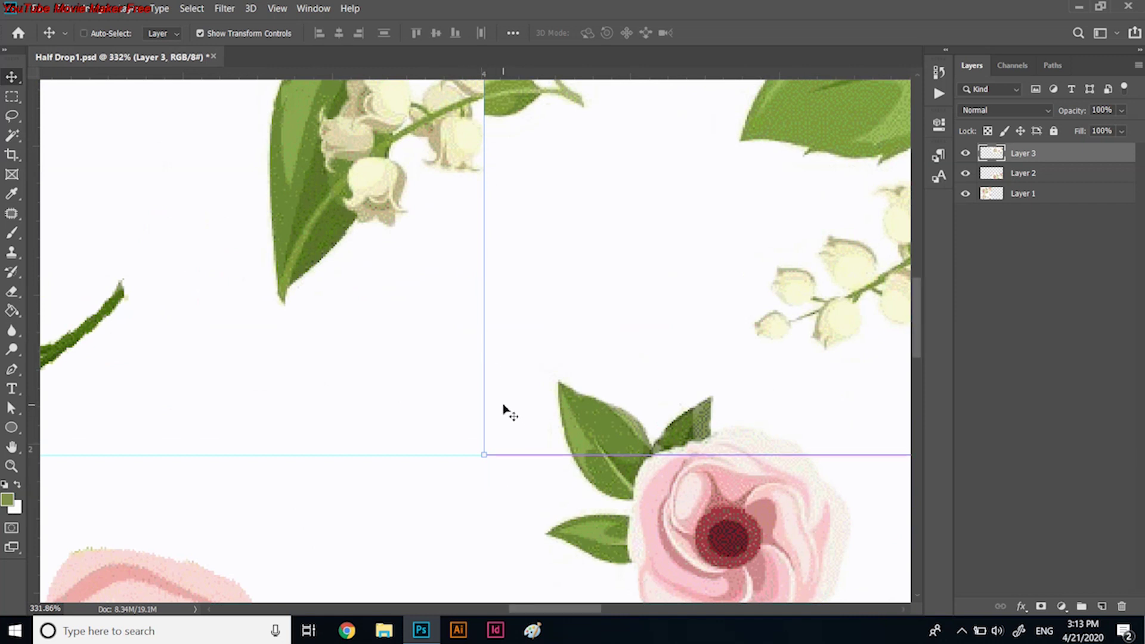
pyautogui.hotkey('ctrl', '0')
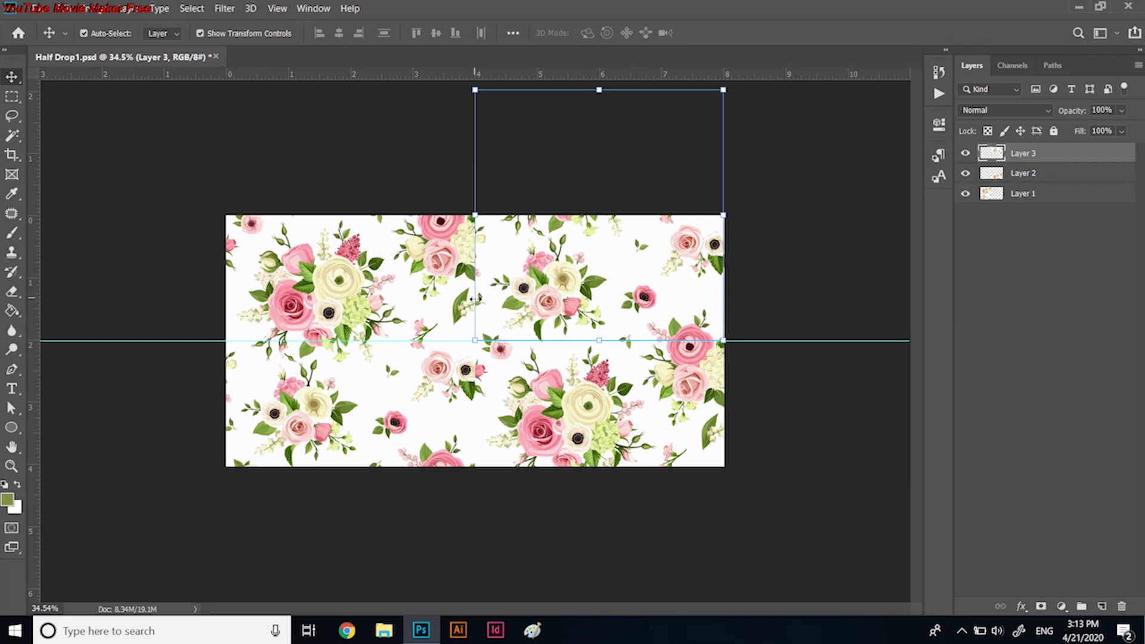
pyautogui.hotkey('ctrl', '+')
pyautogui.hotkey('ctrl', '+')
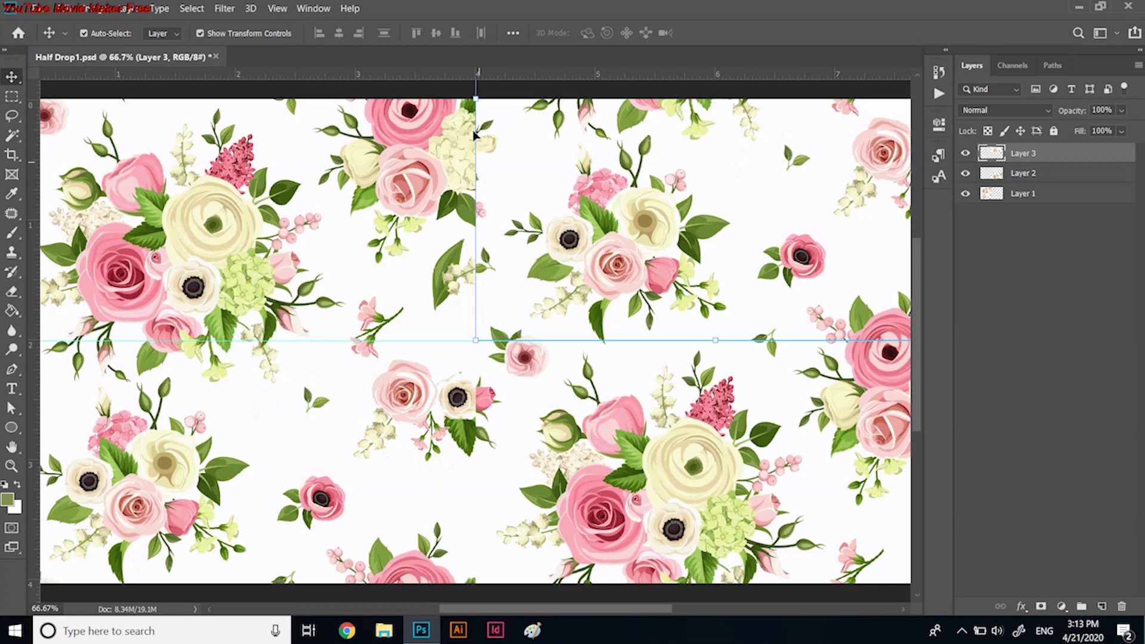
pyautogui.click(200, 34)
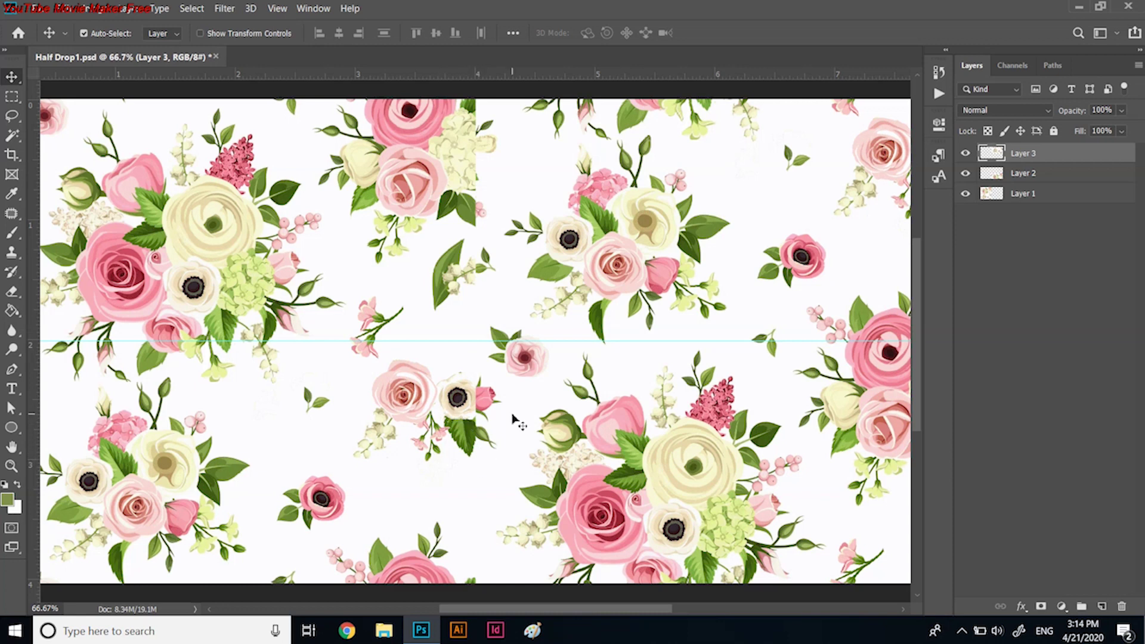
# Pan and zoom in on the vertical seam where the cream hydrangea and lily sprig are sliced
pyautogui.moveTo(519, 423)
pyautogui.mouseDown()
pyautogui.moveTo(541, 373)
pyautogui.moveTo(544, 471)
pyautogui.mouseUp()
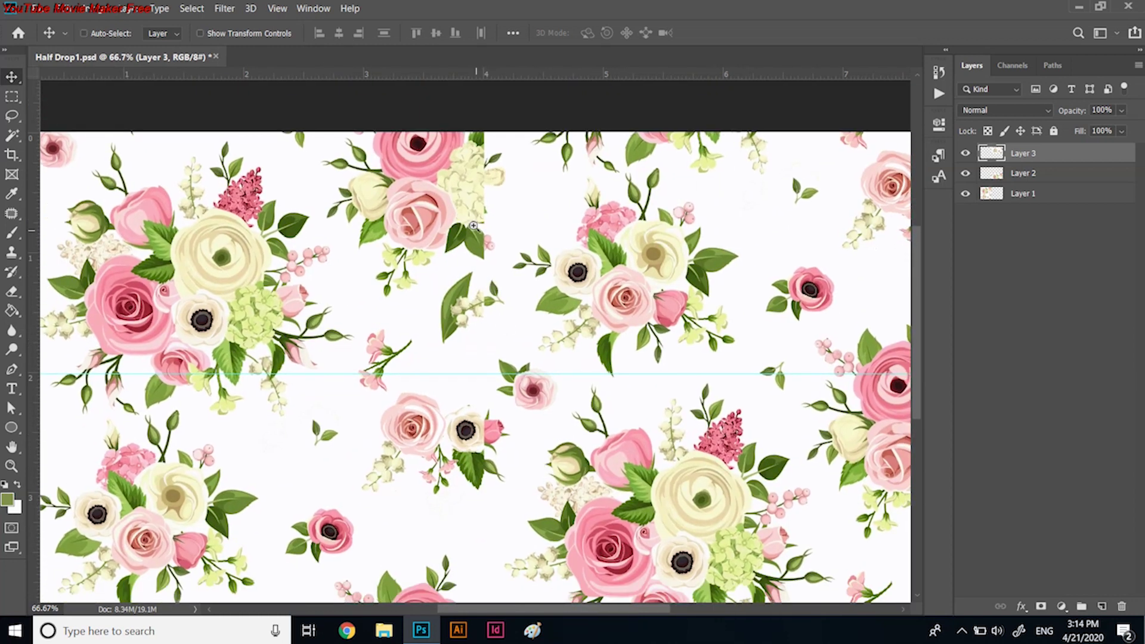
pyautogui.moveTo(494, 237); pyautogui.dragTo(519, 249)
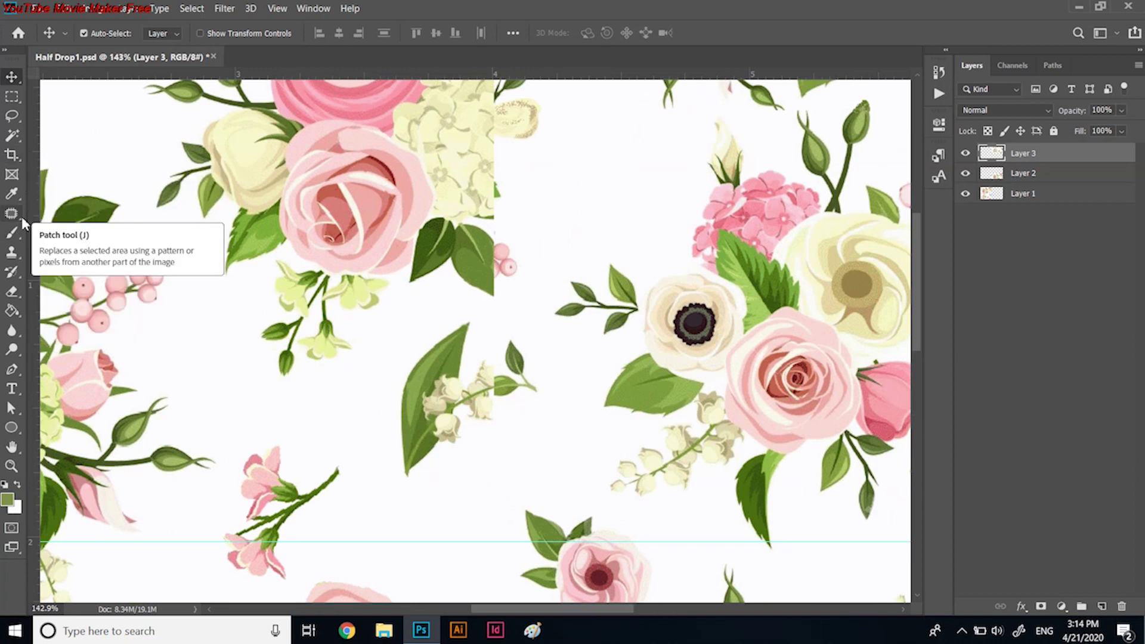
# Lasso and delete the cut-off pink berries at the seam
pyautogui.click(12, 116)
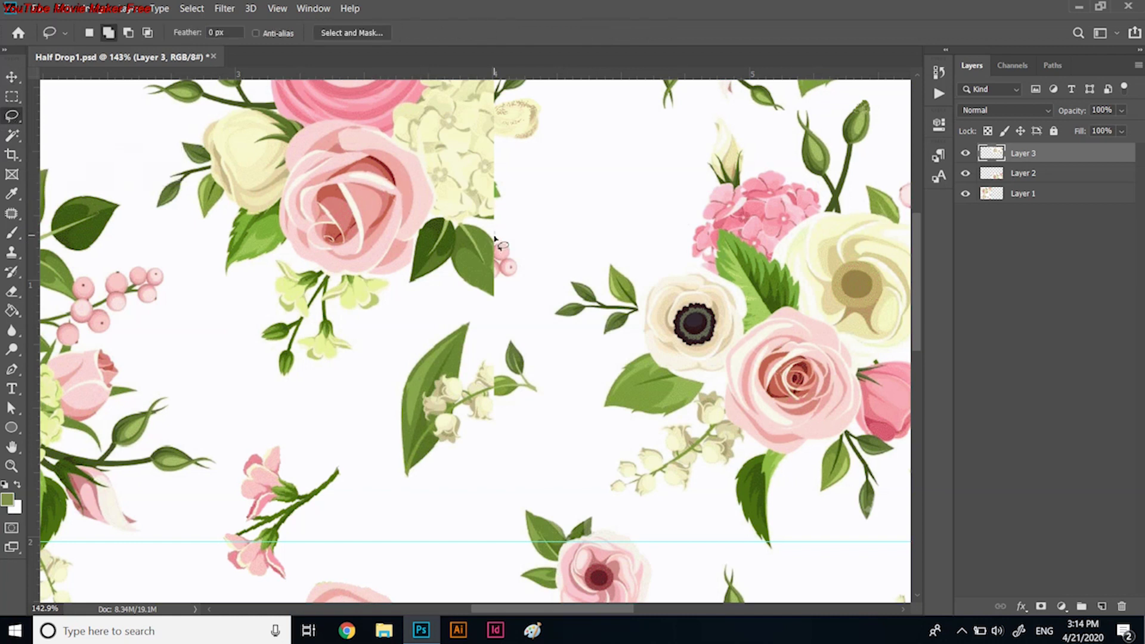
pyautogui.moveTo(496, 236)
pyautogui.mouseDown()
pyautogui.moveTo(514, 227)
pyautogui.moveTo(496, 290)
pyautogui.mouseUp()
pyautogui.press('Delete')
pyautogui.scroll(4, 501, 289)
pyautogui.hotkey('ctrl', 'd')
# Paint in the cut-off leaf's missing right edge in green with the Pencil
pyautogui.rightClick(12, 232)
pyautogui.click(78, 245)
pyautogui.moveTo(484, 215); pyautogui.dragTo(486, 319)
pyautogui.moveTo(480, 251); pyautogui.dragTo(483, 316)
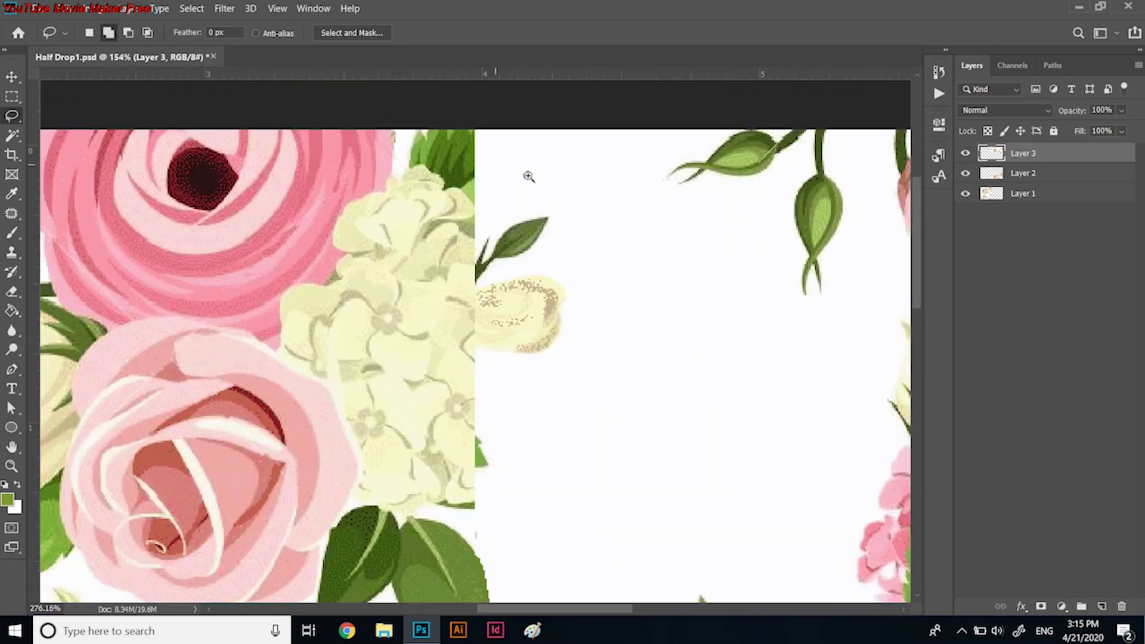
# Lasso the hydrangea's ragged right edge and erase it to white
pyautogui.moveTo(521, 129)
pyautogui.mouseDown()
pyautogui.moveTo(513, 471)
pyautogui.moveTo(399, 134)
pyautogui.mouseUp()
pyautogui.press('alt')
pyautogui.press('Delete')
pyautogui.hotkey('ctrl', 'd')
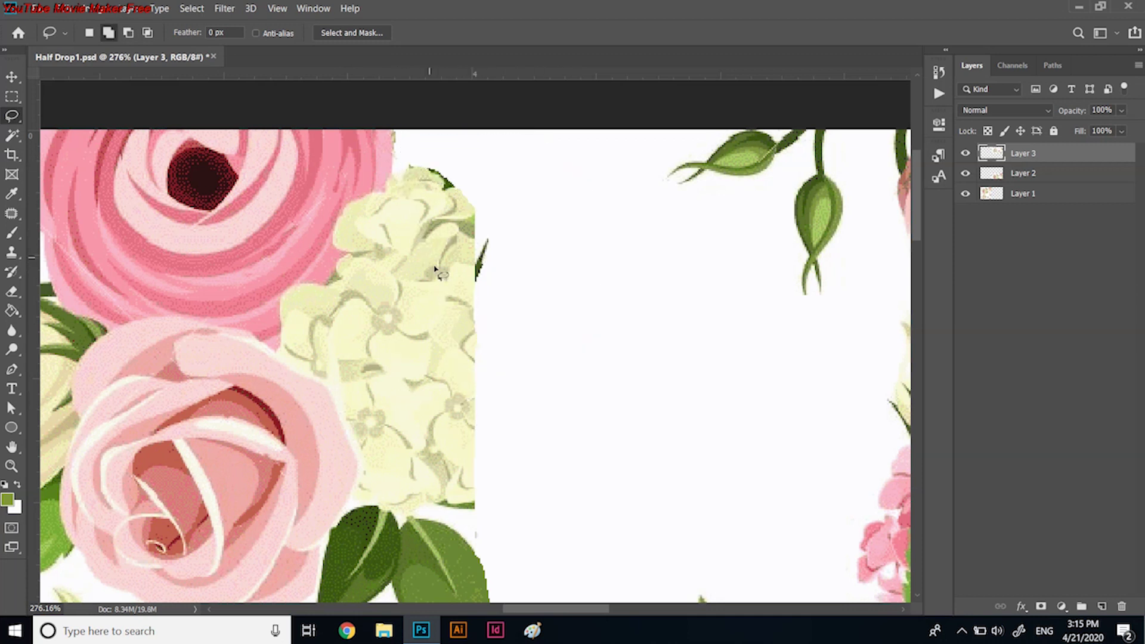
# Sample the hydrangea's pale yellow and cover the green bits at its top-right
pyautogui.click(10, 198)
pyautogui.click(417, 197)
pyautogui.press('b')
pyautogui.moveTo(435, 174); pyautogui.dragTo(458, 189)
pyautogui.moveTo(471, 238)
pyautogui.mouseDown()
pyautogui.moveTo(513, 491)
pyautogui.moveTo(494, 462)
pyautogui.moveTo(480, 381)
pyautogui.moveTo(508, 467)
pyautogui.moveTo(480, 263)
pyautogui.mouseUp()
pyautogui.press('i')
pyautogui.press('b')
pyautogui.press('i')
# Sample an outline colour and draw new petal and vein outlines on the hydrangea
pyautogui.click(434, 327)
pyautogui.press('b')
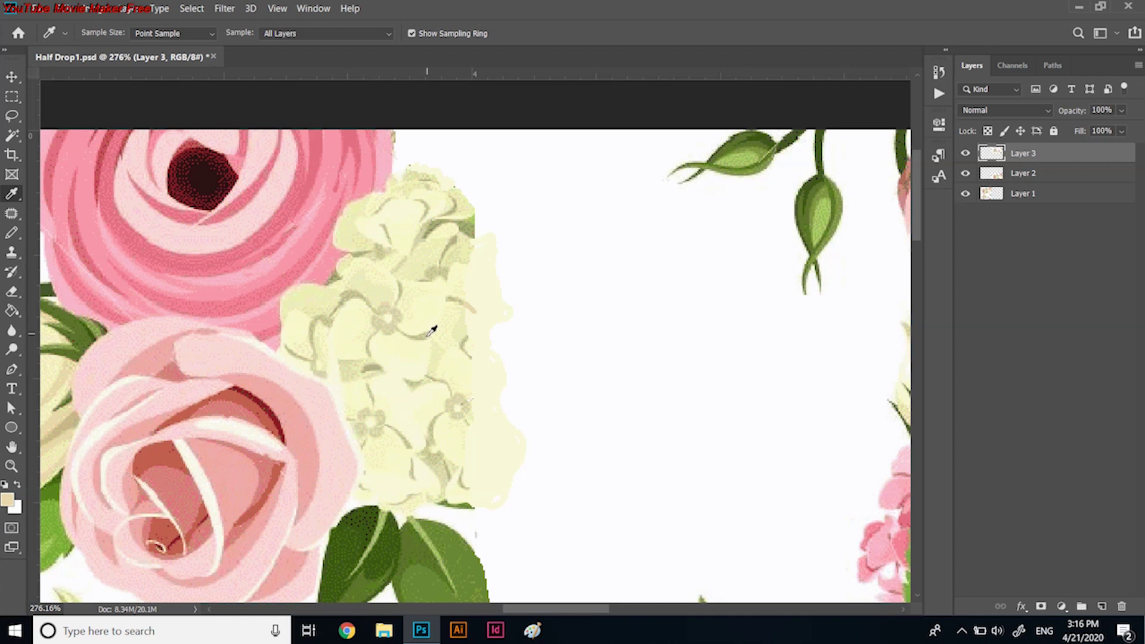
pyautogui.moveTo(477, 336); pyautogui.dragTo(471, 356)
pyautogui.moveTo(470, 412)
pyautogui.mouseDown()
pyautogui.moveTo(496, 438)
pyautogui.moveTo(480, 486)
pyautogui.mouseUp()
# Stipple sampled shading colours into the new petals with a soft brush
pyautogui.click(12, 200)
pyautogui.rightClick(12, 233)
pyautogui.click(60, 231)
pyautogui.keyDown('alt'); pyautogui.click(488, 324); pyautogui.keyUp('alt')
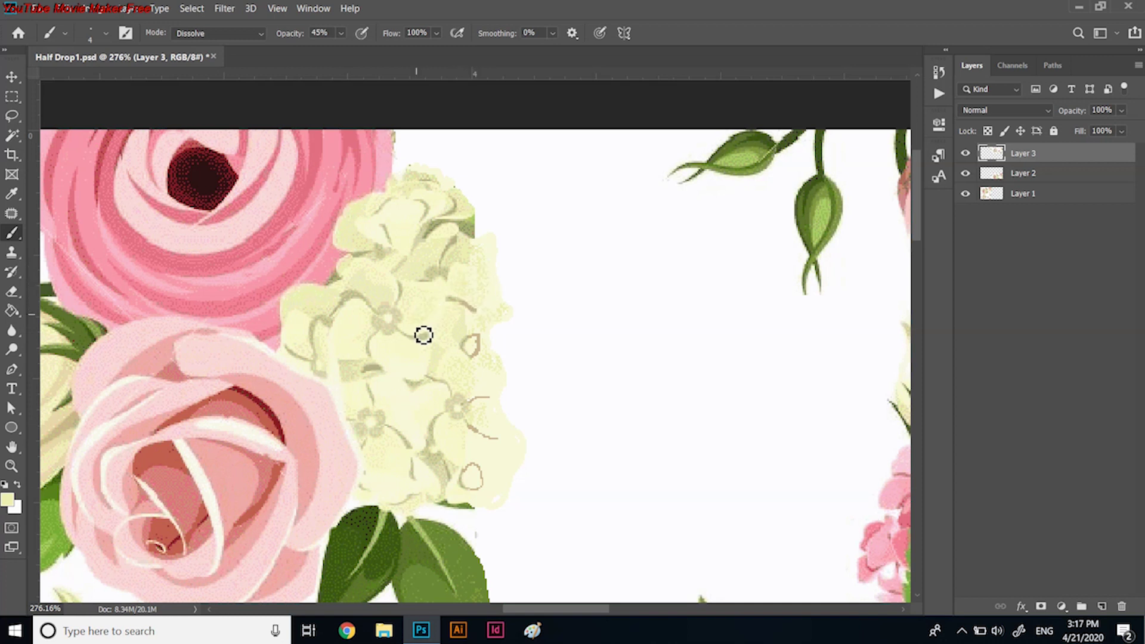
pyautogui.keyDown('alt'); pyautogui.click(396, 383); pyautogui.keyUp('alt')
pyautogui.keyDown('alt'); pyautogui.click(480, 489); pyautogui.keyUp('alt')
pyautogui.click(472, 474)
pyautogui.click(469, 346)
pyautogui.hotkey('shift', 'b')
# Cover the green shading at the hydrangea's top with cream
pyautogui.press('x')
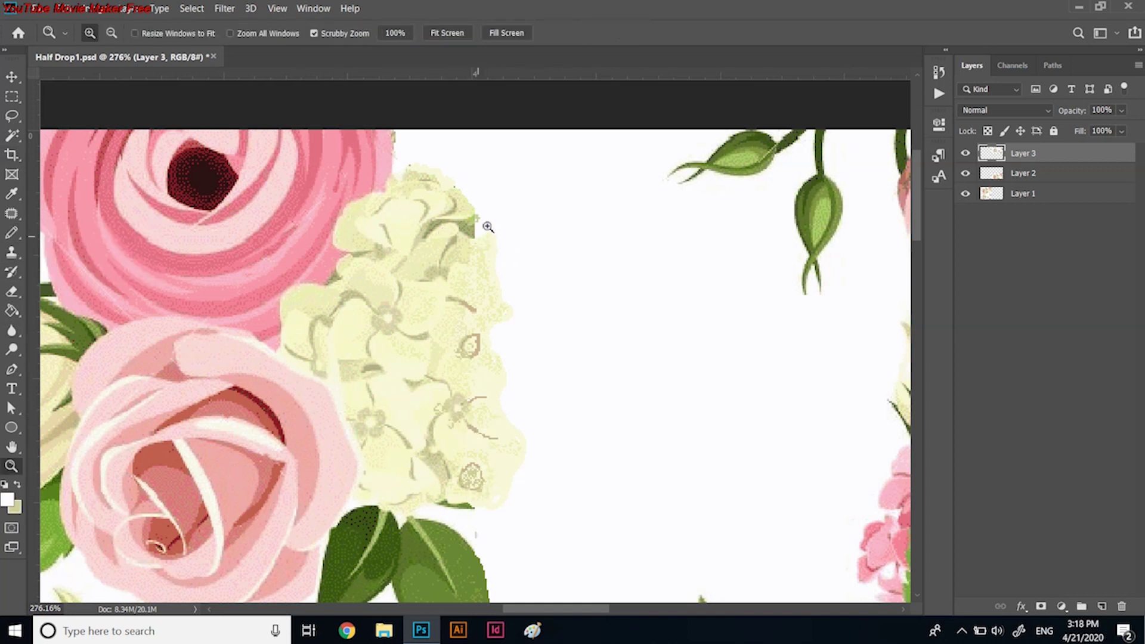
pyautogui.keyDown('alt'); pyautogui.scroll(1, 486, 233); pyautogui.keyUp('alt')
pyautogui.moveTo(484, 229)
pyautogui.mouseDown()
pyautogui.moveTo(468, 238)
pyautogui.moveTo(480, 251)
pyautogui.mouseUp()
pyautogui.keyDown('alt'); pyautogui.scroll(-5, 513, 286); pyautogui.keyUp('alt')
pyautogui.keyDown('alt'); pyautogui.scroll(5, 506, 286); pyautogui.keyUp('alt')
# Lasso and delete the stray rosebud and leaves at the seam
pyautogui.press('l')
pyautogui.moveTo(469, 199)
pyautogui.mouseDown()
pyautogui.moveTo(544, 453)
pyautogui.moveTo(477, 477)
pyautogui.mouseUp()
pyautogui.press('Delete')
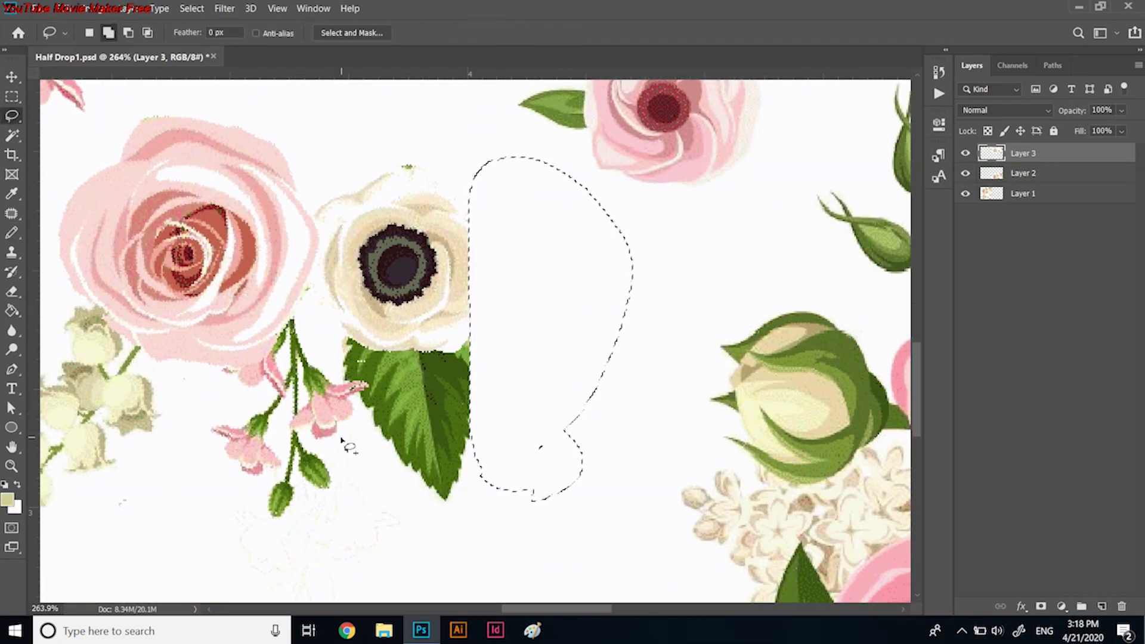
pyautogui.hotkey('ctrl', '1')
pyautogui.hotkey('ctrl', '-')
# Copy a whole anemone onto its own layer and place it over the cut-off one
pyautogui.keyDown('alt'); pyautogui.scroll(3, 624, 172); pyautogui.keyUp('alt')
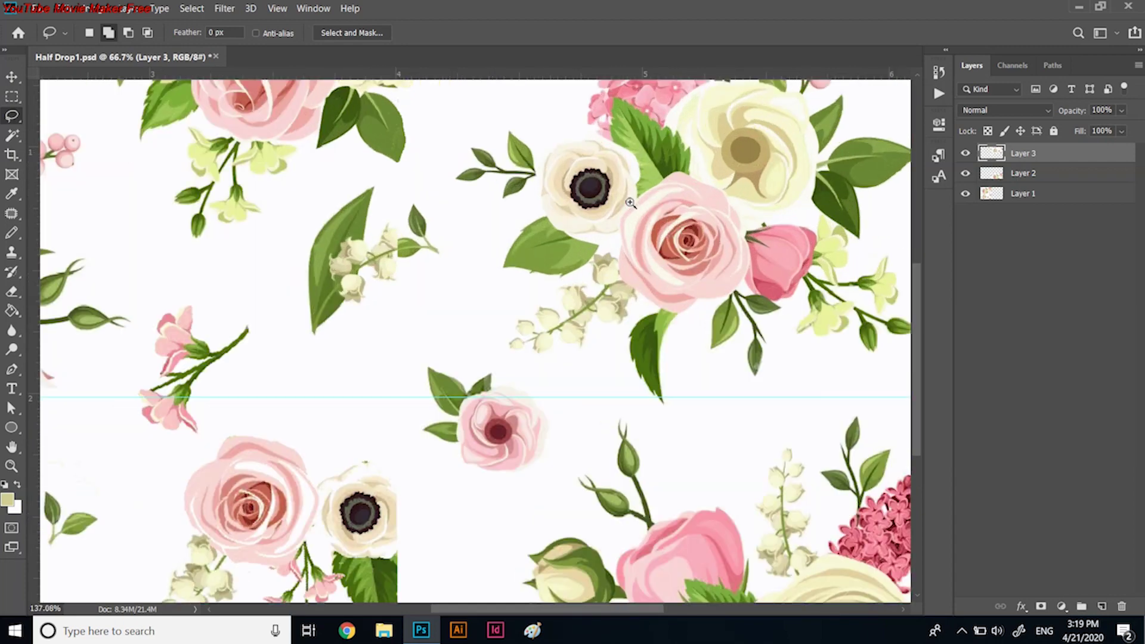
pyautogui.keyDown('alt'); pyautogui.scroll(3, 624, 171); pyautogui.keyUp('alt')
pyautogui.moveTo(558, 136)
pyautogui.mouseDown()
pyautogui.moveTo(681, 143)
pyautogui.moveTo(680, 277)
pyautogui.moveTo(558, 136)
pyautogui.mouseUp()
pyautogui.hotkey('ctrl', 'j')
pyautogui.keyDown('alt'); pyautogui.scroll(-1, 548, 316); pyautogui.keyUp('alt')
pyautogui.keyDown('alt'); pyautogui.scroll(-3, 519, 341); pyautogui.keyUp('alt')
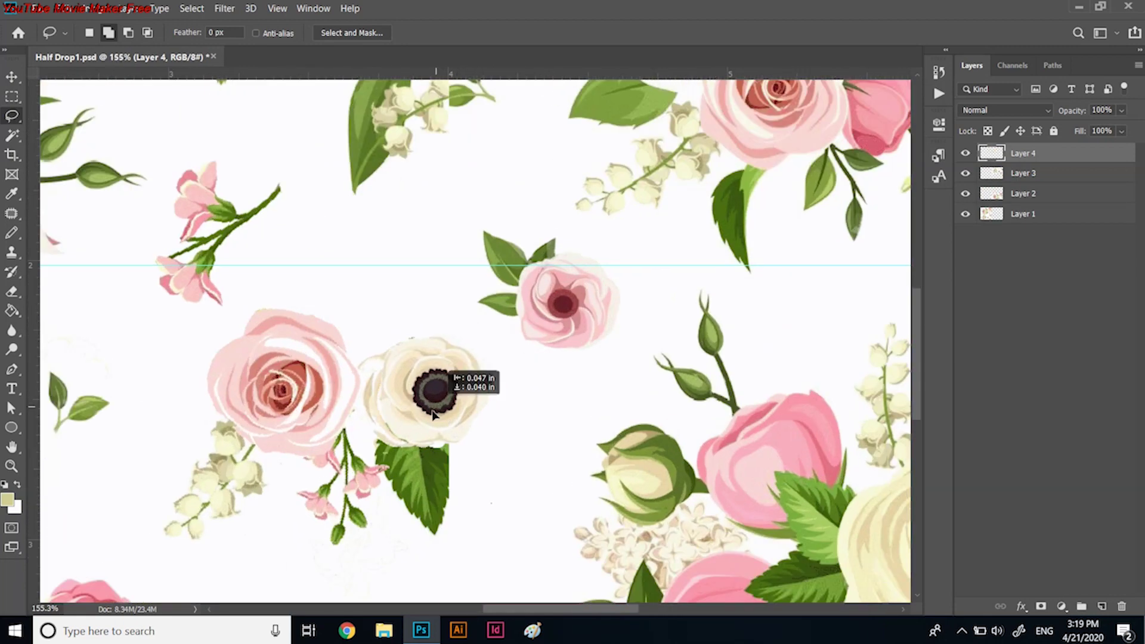
pyautogui.moveTo(518, 341); pyautogui.dragTo(418, 388)
pyautogui.scroll(3, 514, 377)
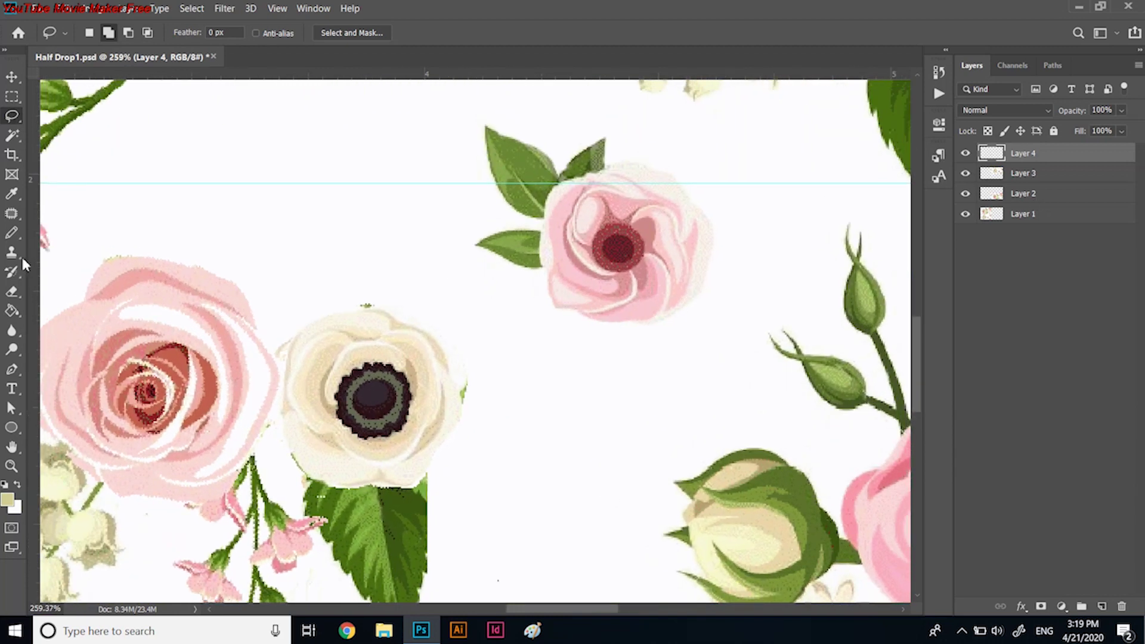
# Clean stray specks around the anemone's edge and touch up its leaf in green
pyautogui.press('b')
pyautogui.moveTo(374, 323); pyautogui.dragTo(368, 368)
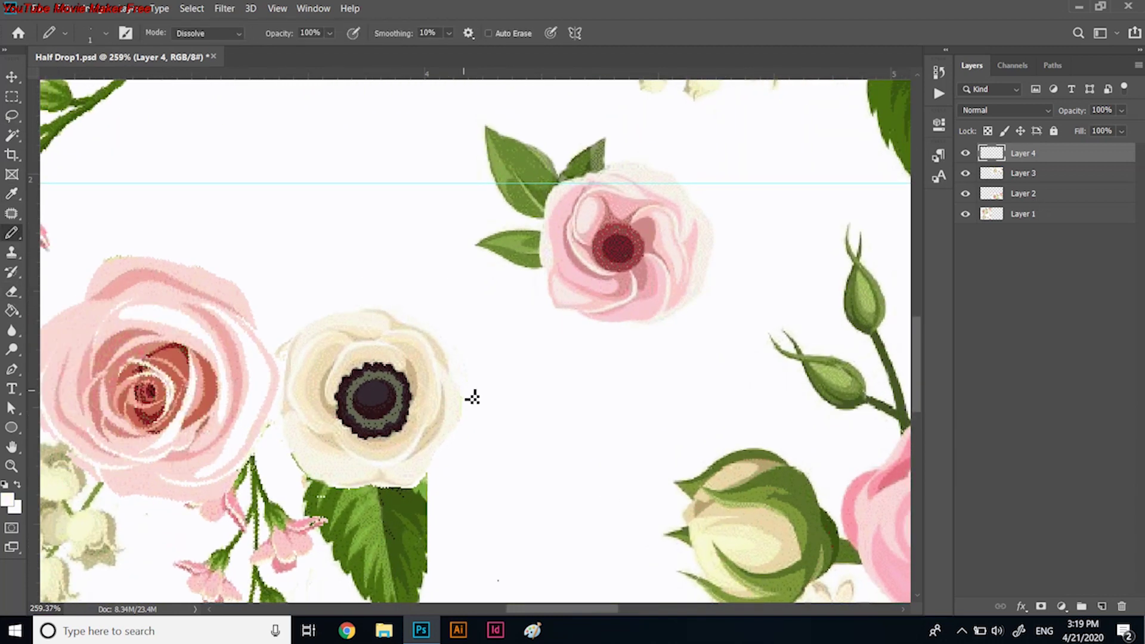
pyautogui.scroll(-3, 368, 368)
pyautogui.keyDown('alt'); pyautogui.click(332, 378); pyautogui.keyUp('alt')
pyautogui.moveTo(425, 410); pyautogui.dragTo(435, 440)
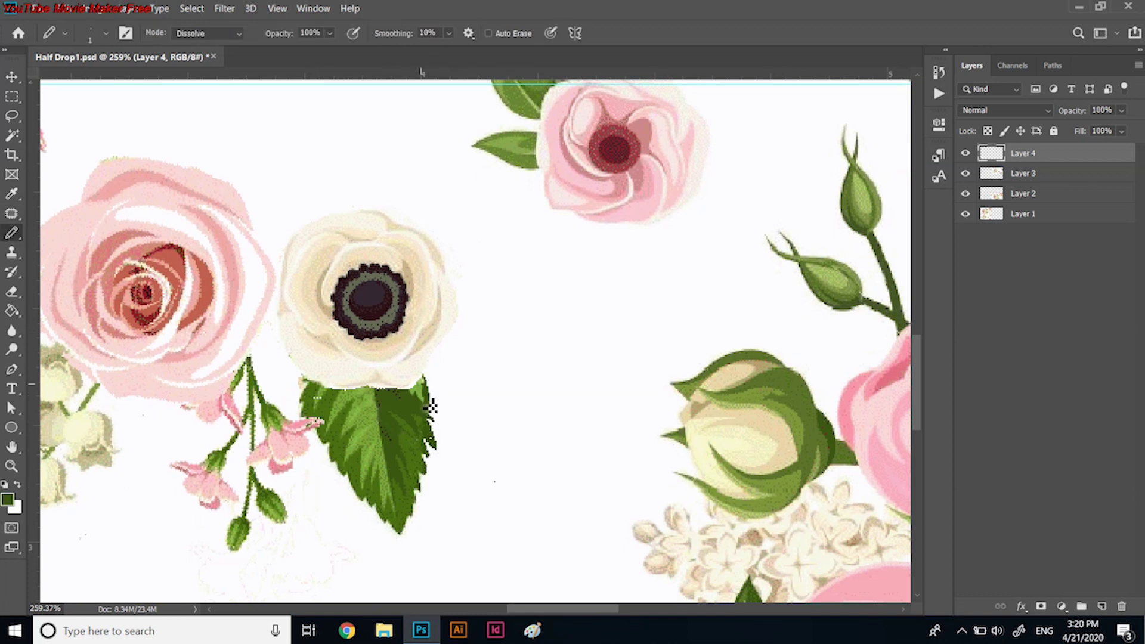
pyautogui.hotkey('shift', 'b')
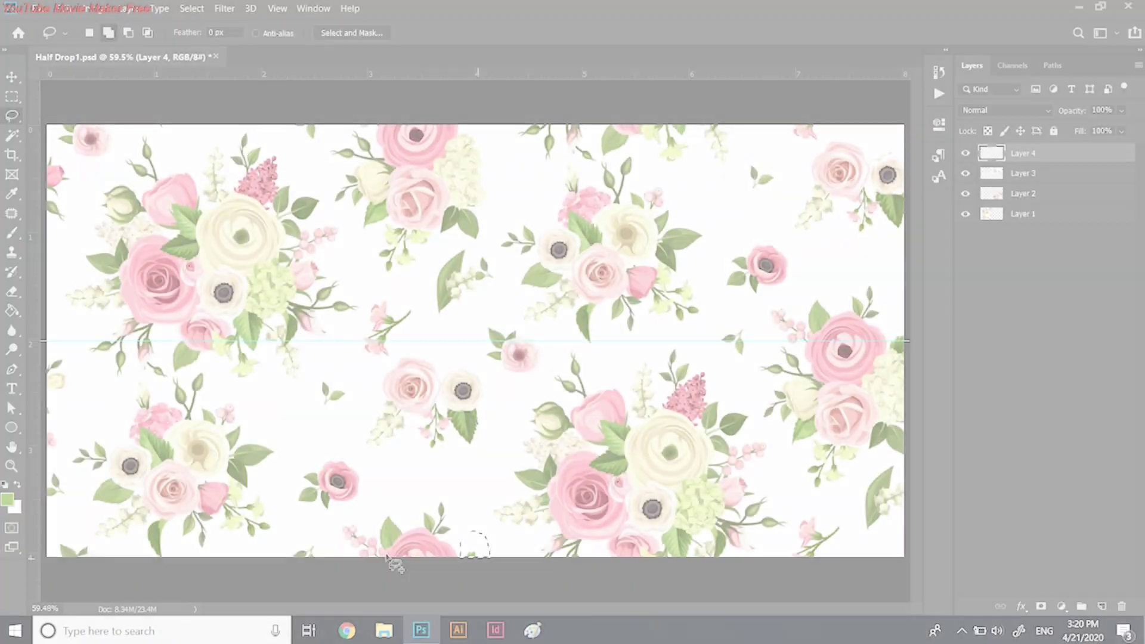
# Drop a small bottom-edge selection and crop the canvas to its edges
pyautogui.moveTo(462, 556); pyautogui.dragTo(488, 556)
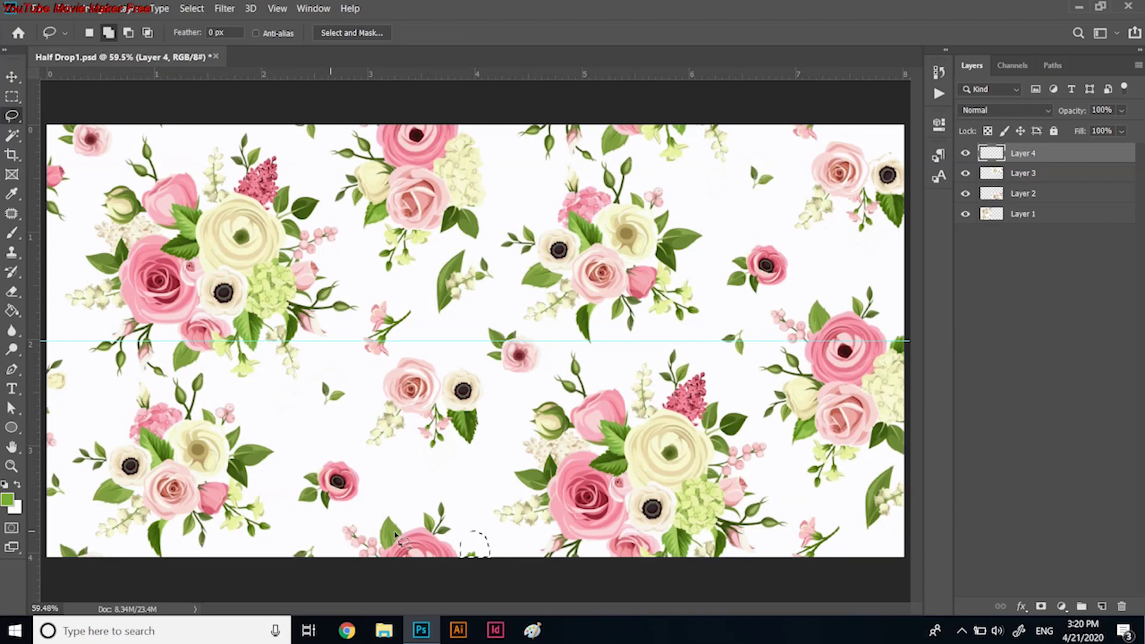
pyautogui.click(502, 525)
pyautogui.click(13, 155)
pyautogui.press('Return')
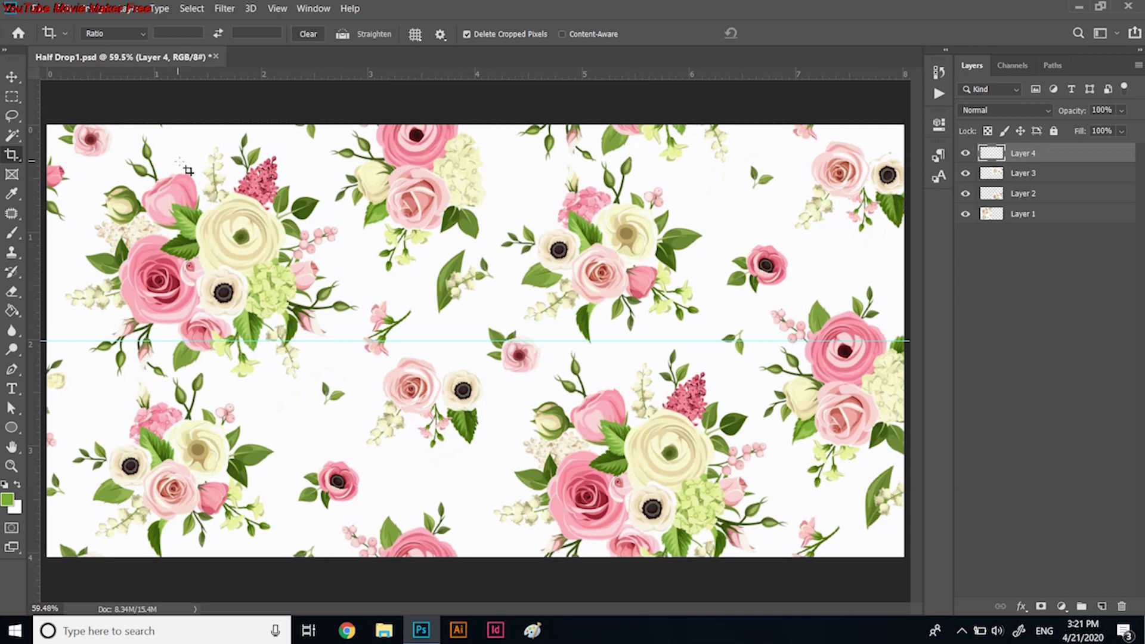
# Set the canvas width to 50 percent in Canvas Size, accepting the clipping warning
pyautogui.click(96, 9)
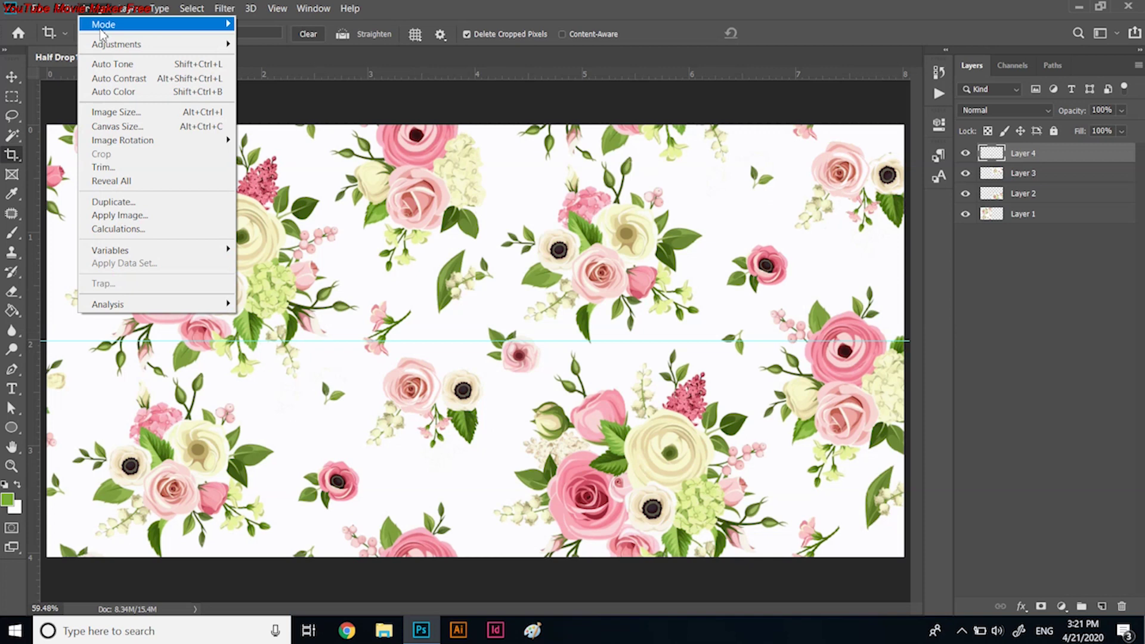
pyautogui.click(110, 127)
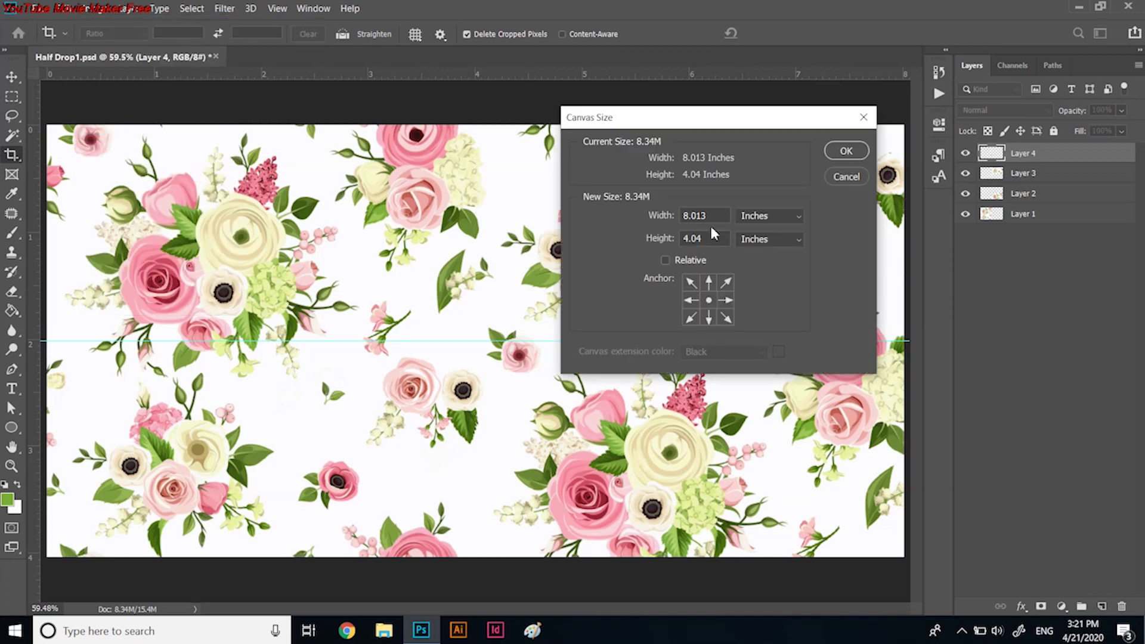
pyautogui.click(766, 222)
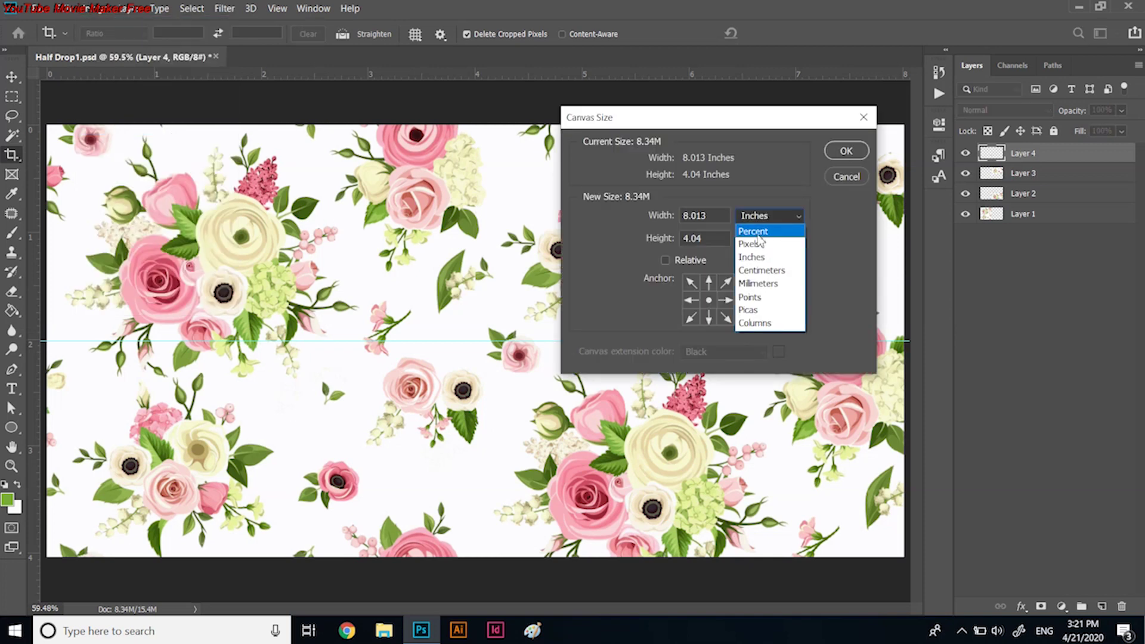
pyautogui.click(758, 234)
pyautogui.moveTo(707, 222); pyautogui.dragTo(684, 214)
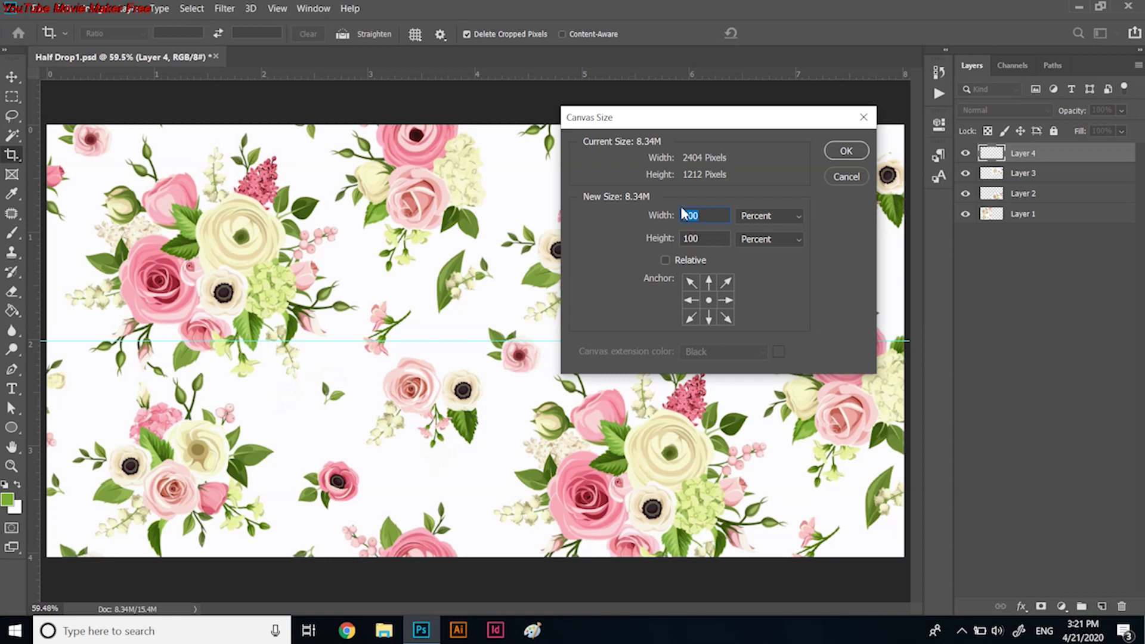
pyautogui.press('BackSpace')
pyautogui.write('0')
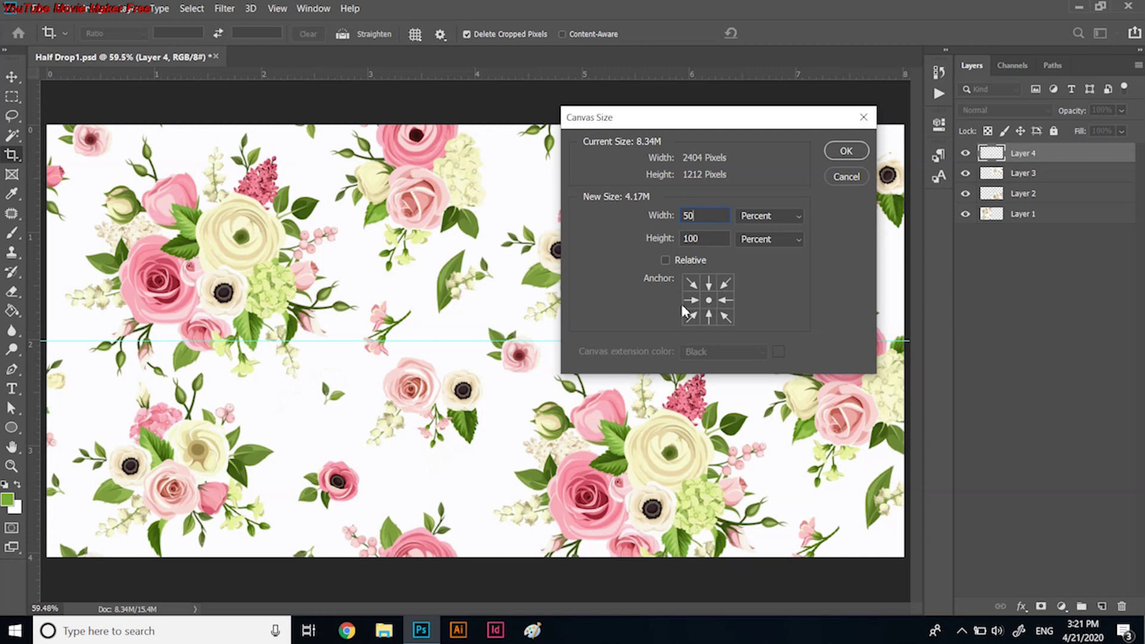
pyautogui.click(844, 156)
pyautogui.click(549, 246)
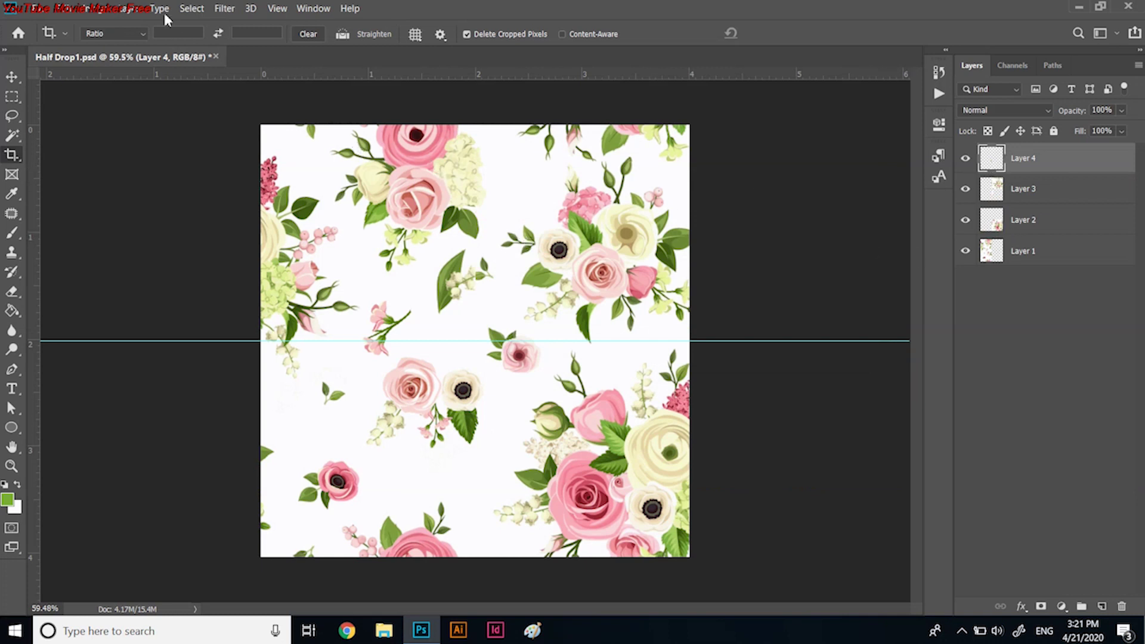
# Flatten all four layers into one background layer
pyautogui.click(135, 9)
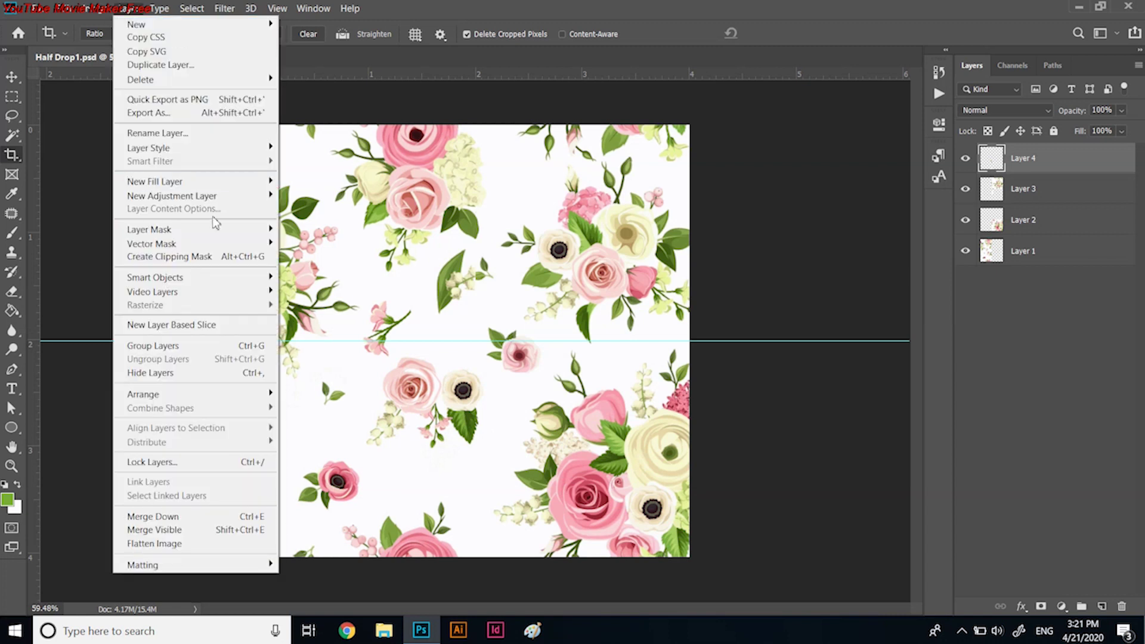
pyautogui.click(208, 543)
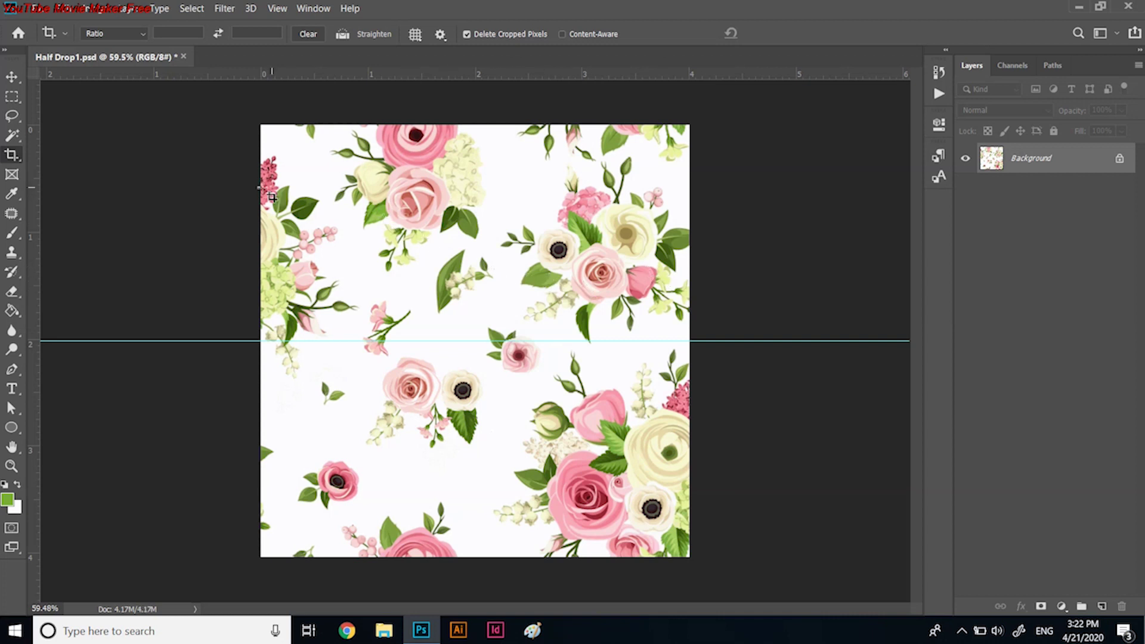
# Extend the canvas width to 200 percent anchored left, leaving a black right half
pyautogui.click(94, 10)
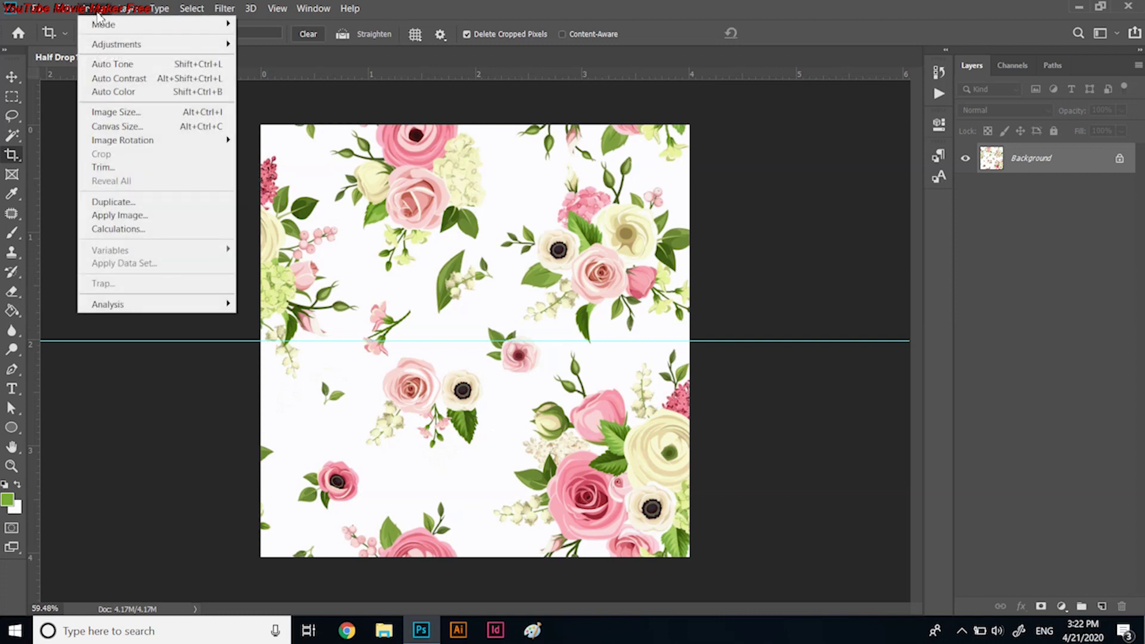
pyautogui.click(118, 127)
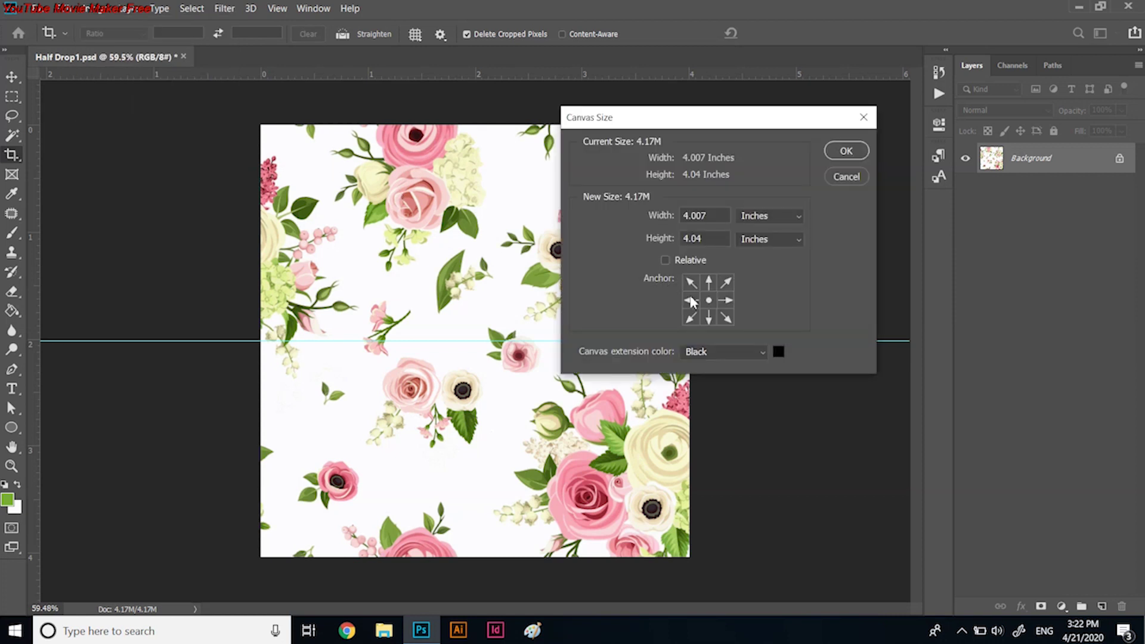
pyautogui.click(690, 300)
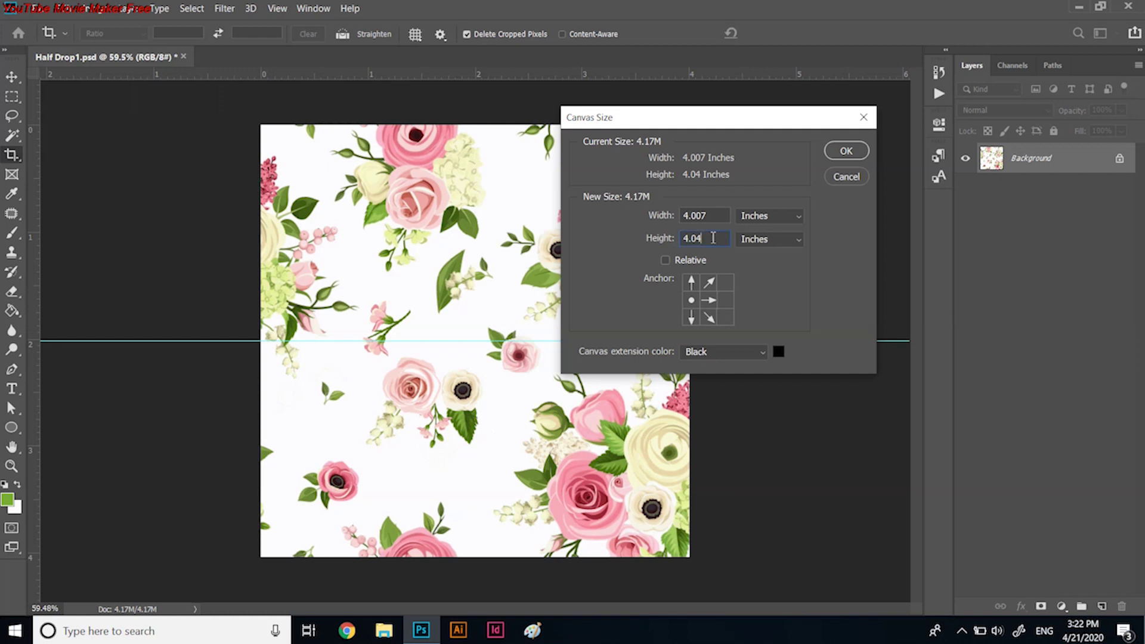
pyautogui.click(766, 216)
pyautogui.doubleClick(699, 219)
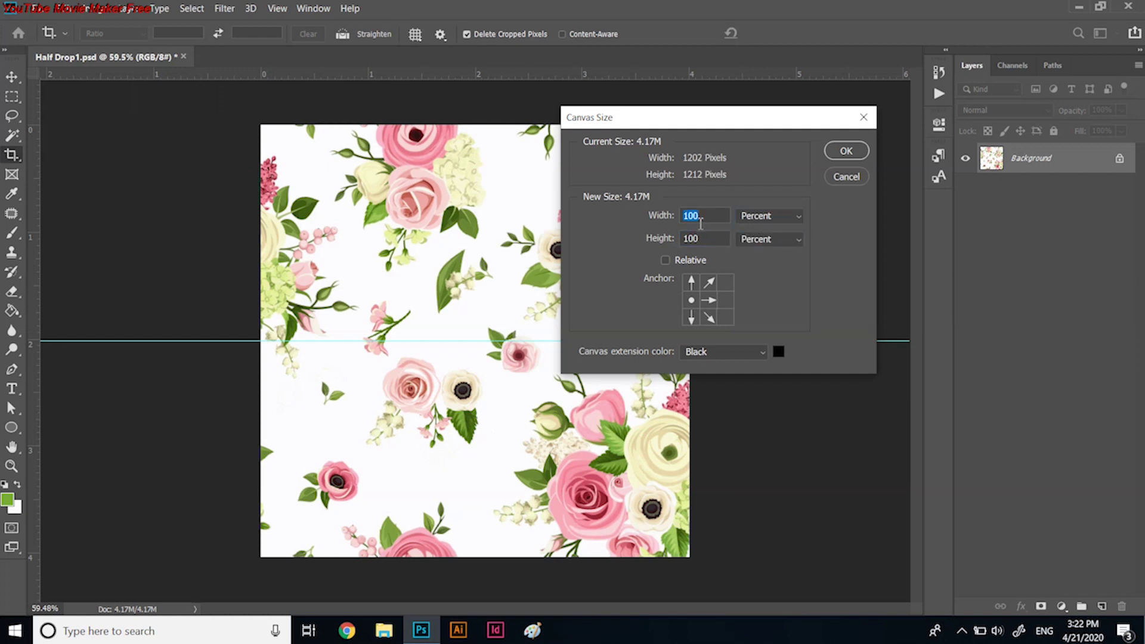
pyautogui.write('200')
pyautogui.press('Return')
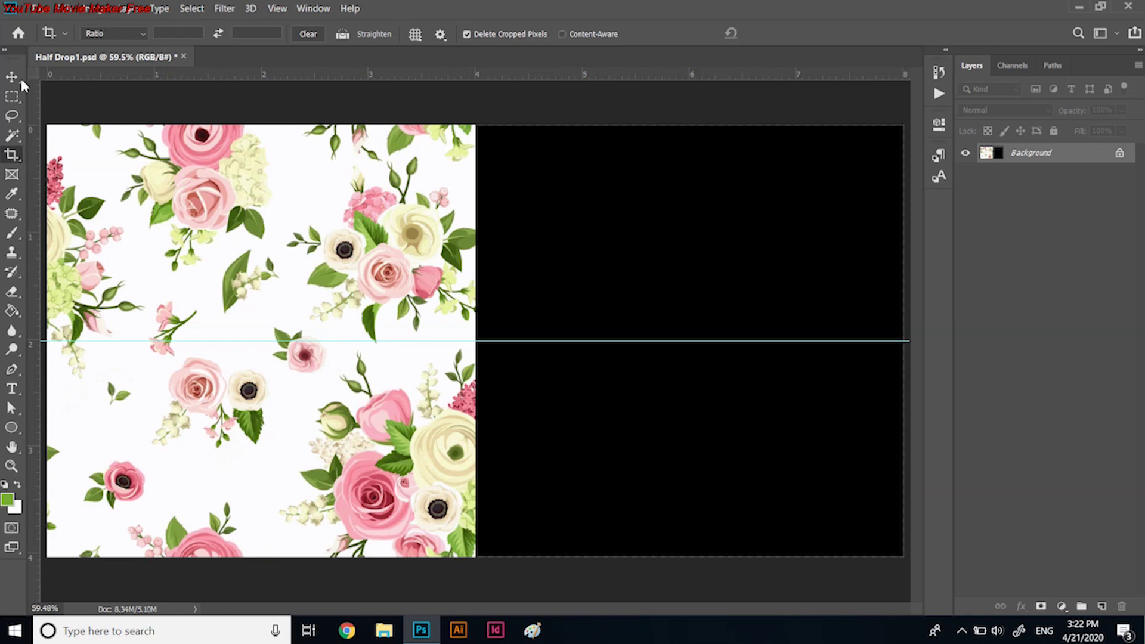
pyautogui.click(12, 96)
# Copy the square tile onto a new layer and move it to the lower-right half
pyautogui.moveTo(47, 124)
pyautogui.mouseDown()
pyautogui.moveTo(107, 215)
pyautogui.moveTo(476, 563)
pyautogui.mouseUp()
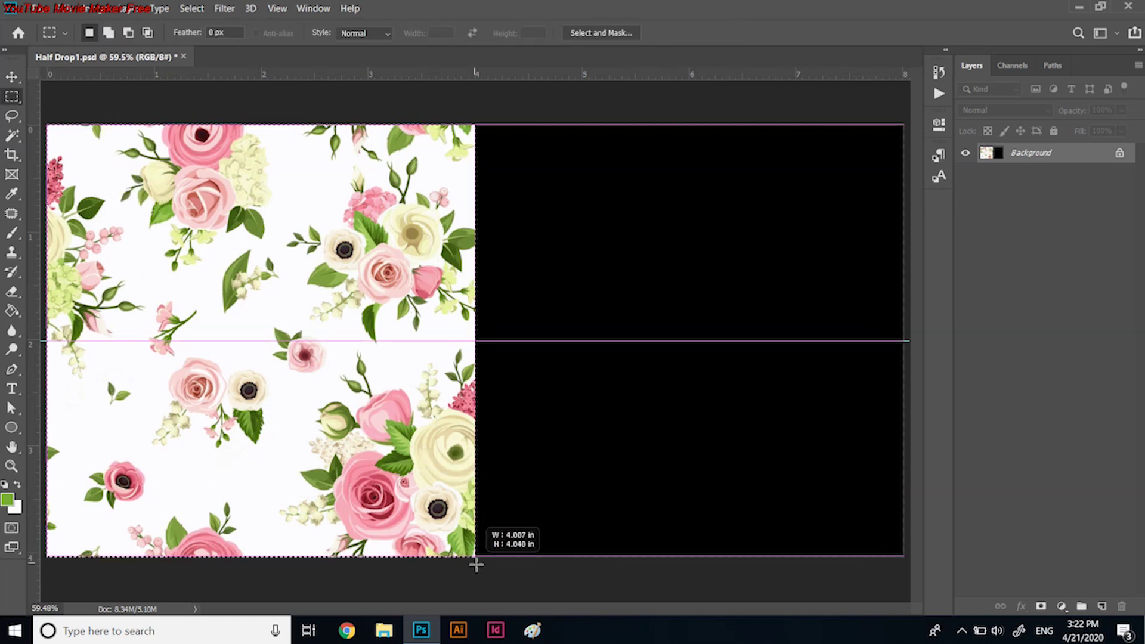
pyautogui.moveTo(477, 564); pyautogui.dragTo(478, 561)
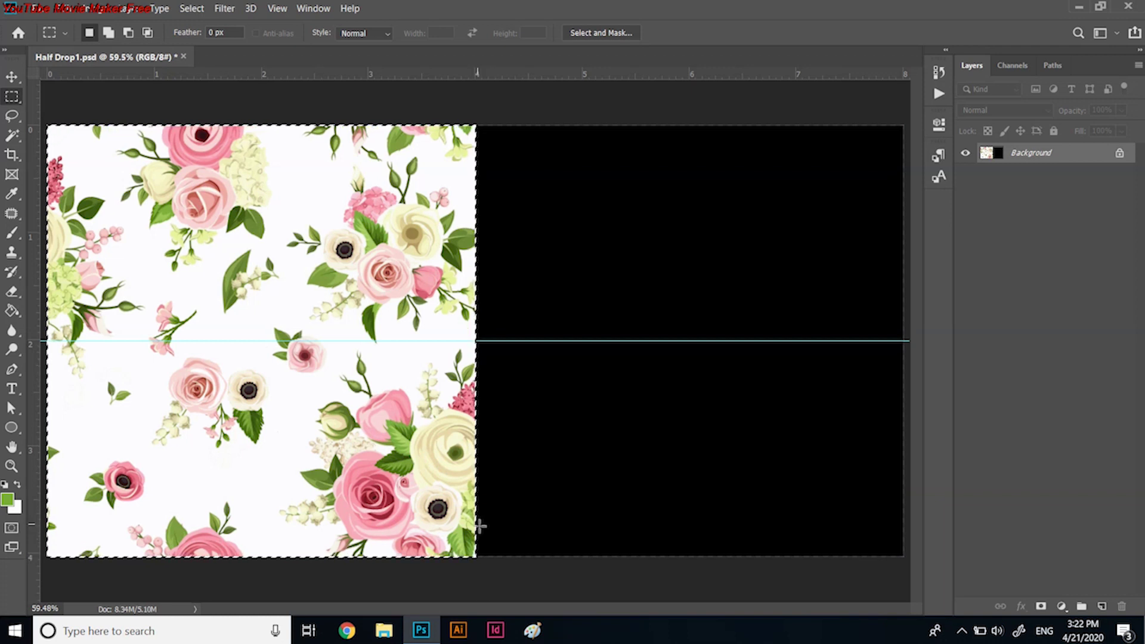
pyautogui.hotkey('ctrl', 'j')
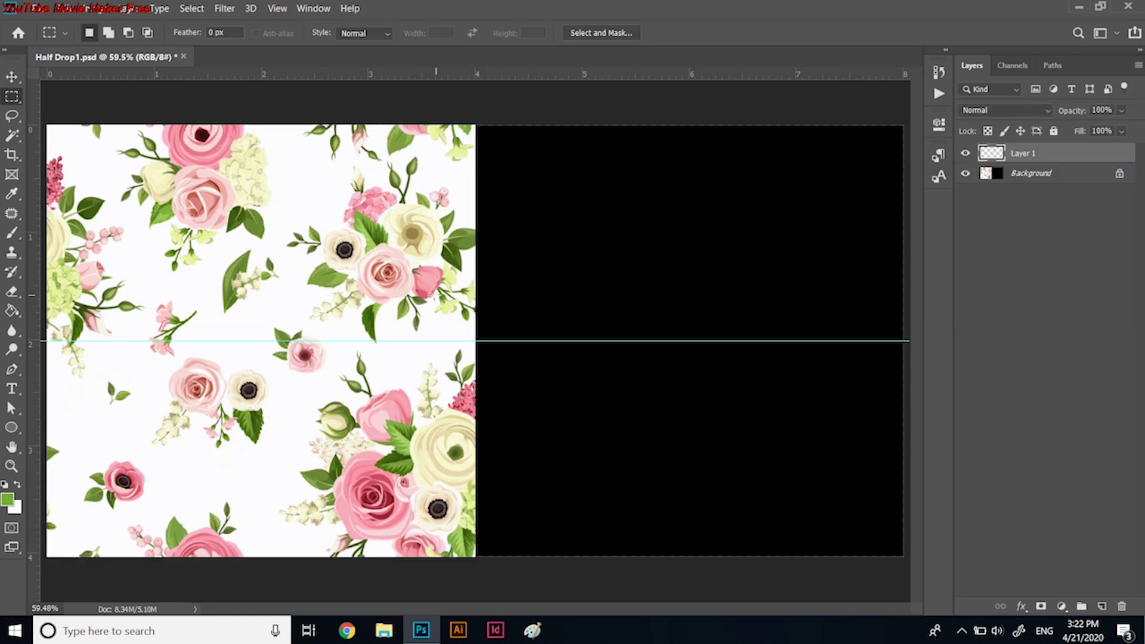
pyautogui.moveTo(440, 291); pyautogui.dragTo(860, 508)
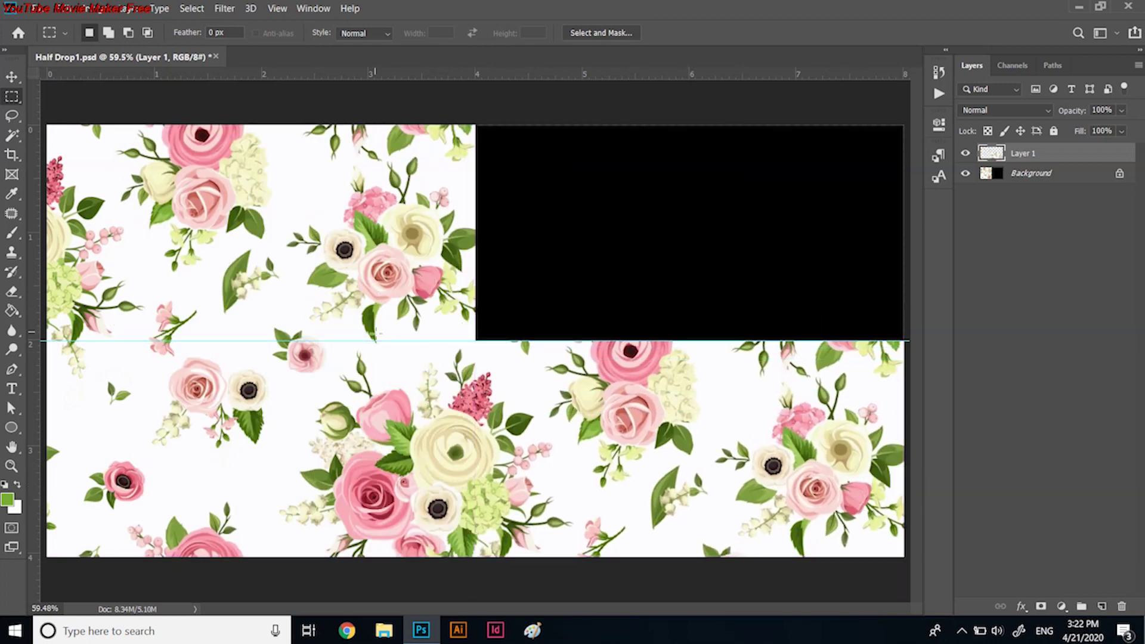
# Place a second tile copy in the upper-right, close the black gap, and remove the horizontal guide
pyautogui.hotkey('ctrl', 'j')
pyautogui.hotkey('ctrl', 'f')
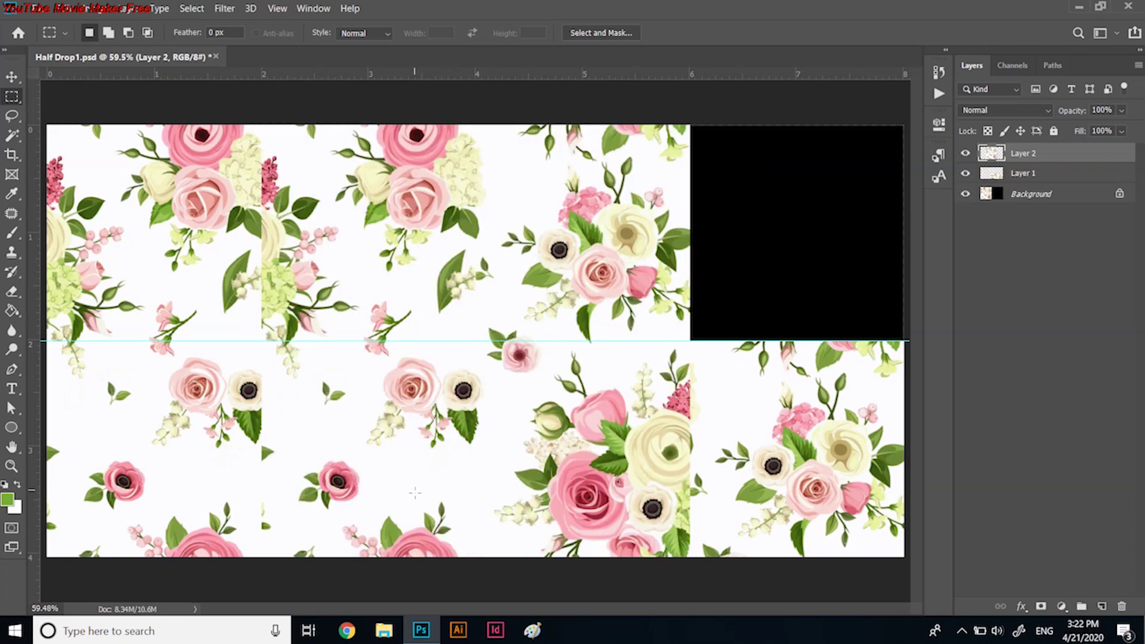
pyautogui.moveTo(415, 500); pyautogui.dragTo(635, 286)
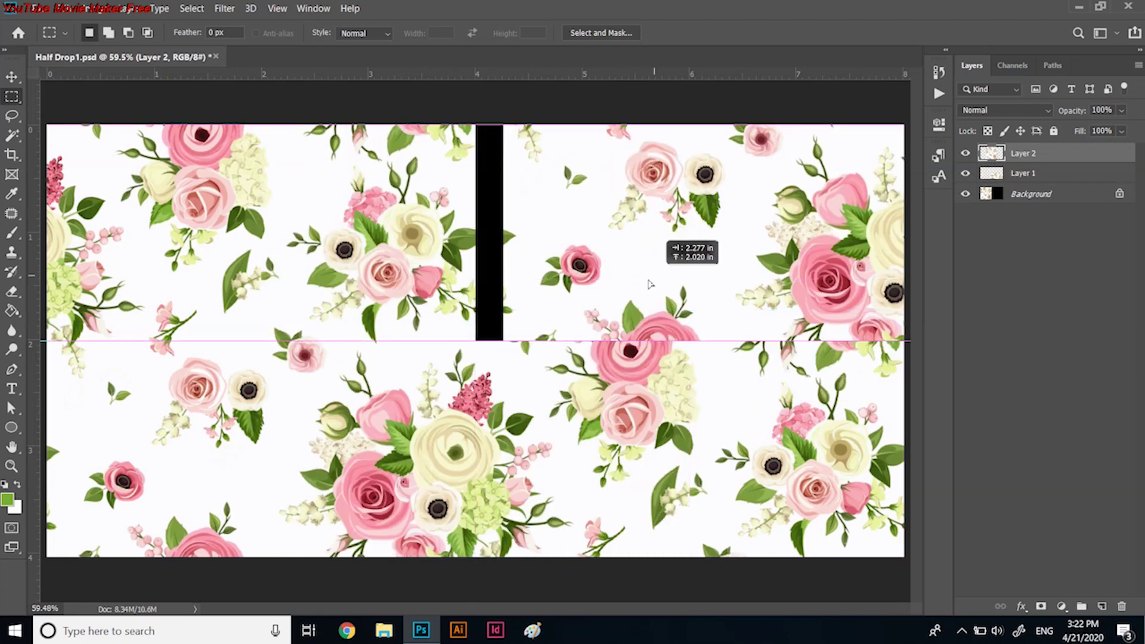
pyautogui.moveTo(635, 286); pyautogui.dragTo(623, 286)
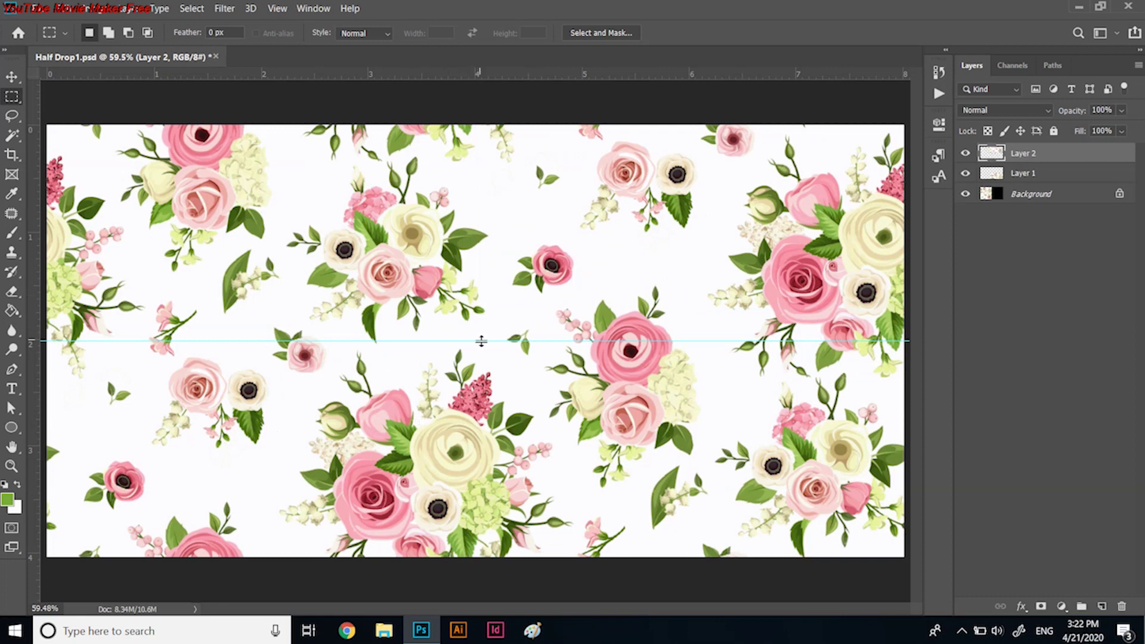
pyautogui.moveTo(482, 343); pyautogui.dragTo(462, 253)
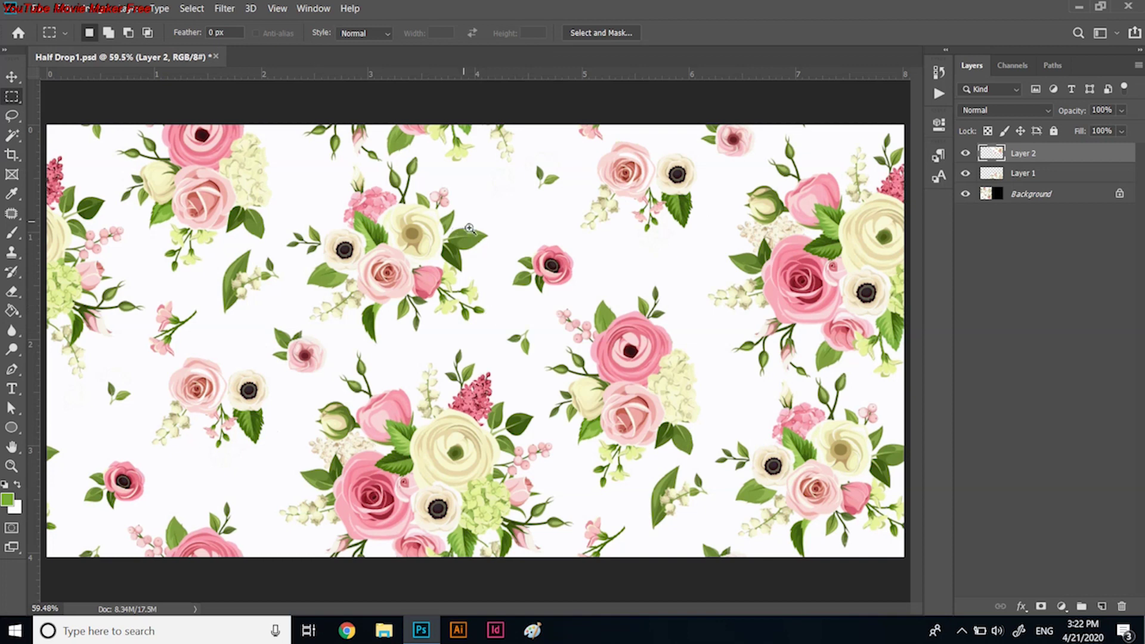
pyautogui.moveTo(456, 230); pyautogui.dragTo(477, 207)
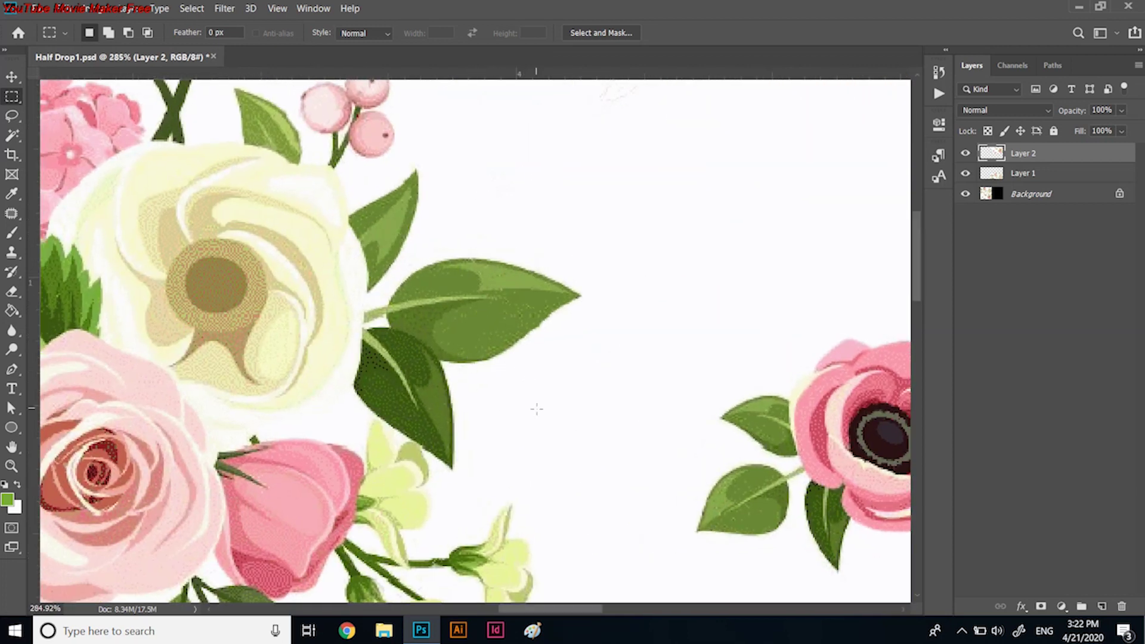
# Nudge the upper-right piece until the smart guide reads 0.000 in
pyautogui.moveTo(553, 404); pyautogui.dragTo(549, 403)
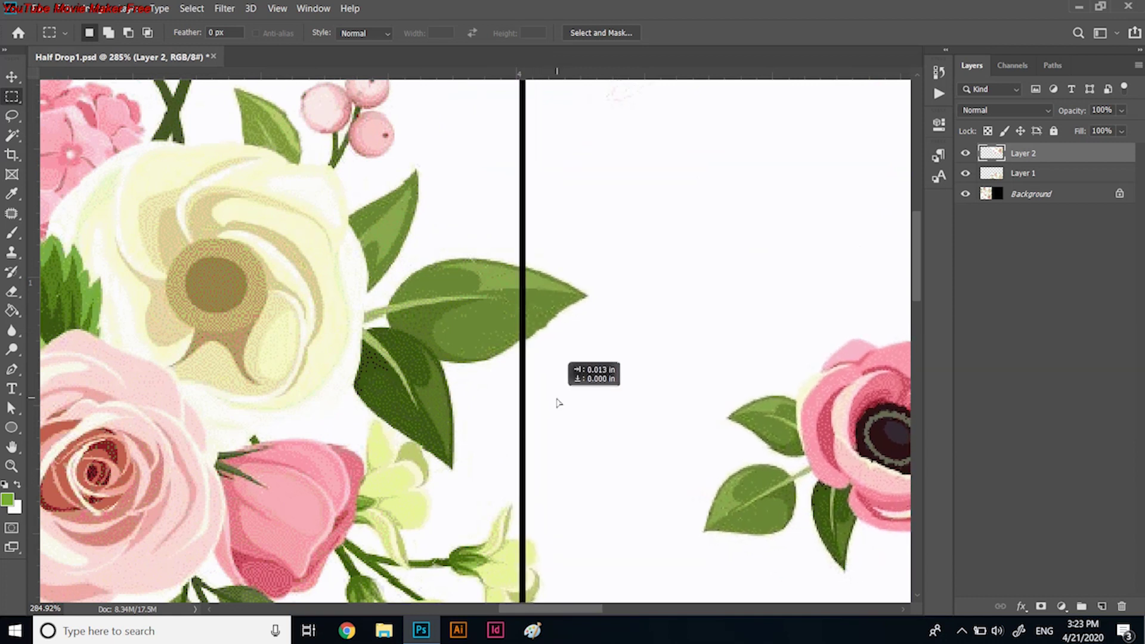
pyautogui.moveTo(549, 402); pyautogui.dragTo(556, 400)
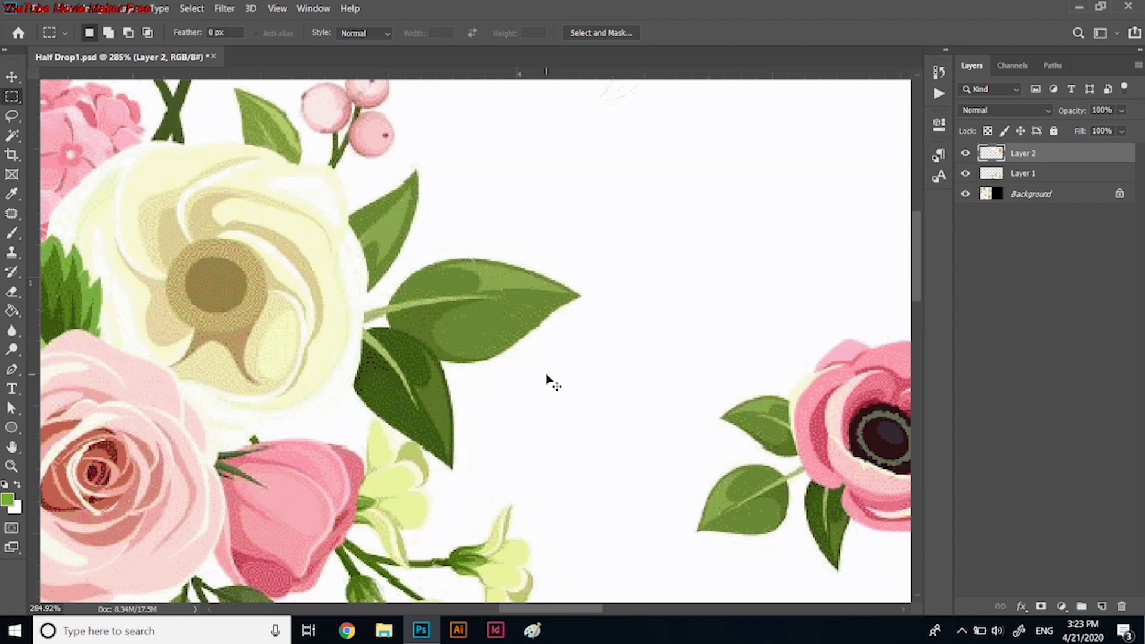
pyautogui.scroll(-2, 545, 381)
pyautogui.scroll(-3, 545, 382)
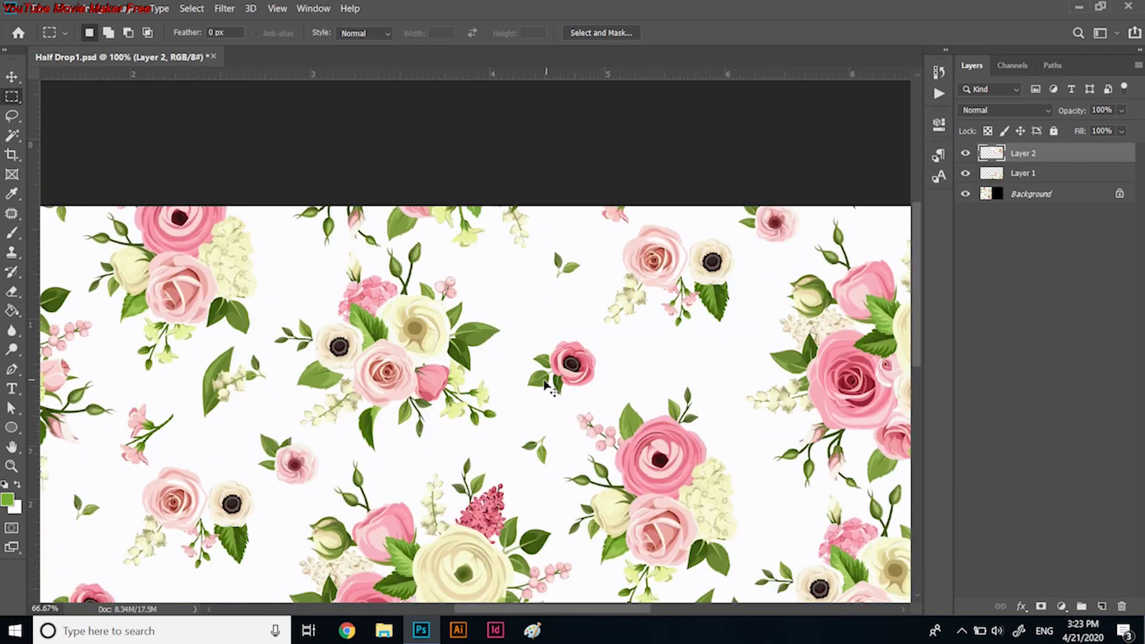
pyautogui.scroll(-2, 544, 382)
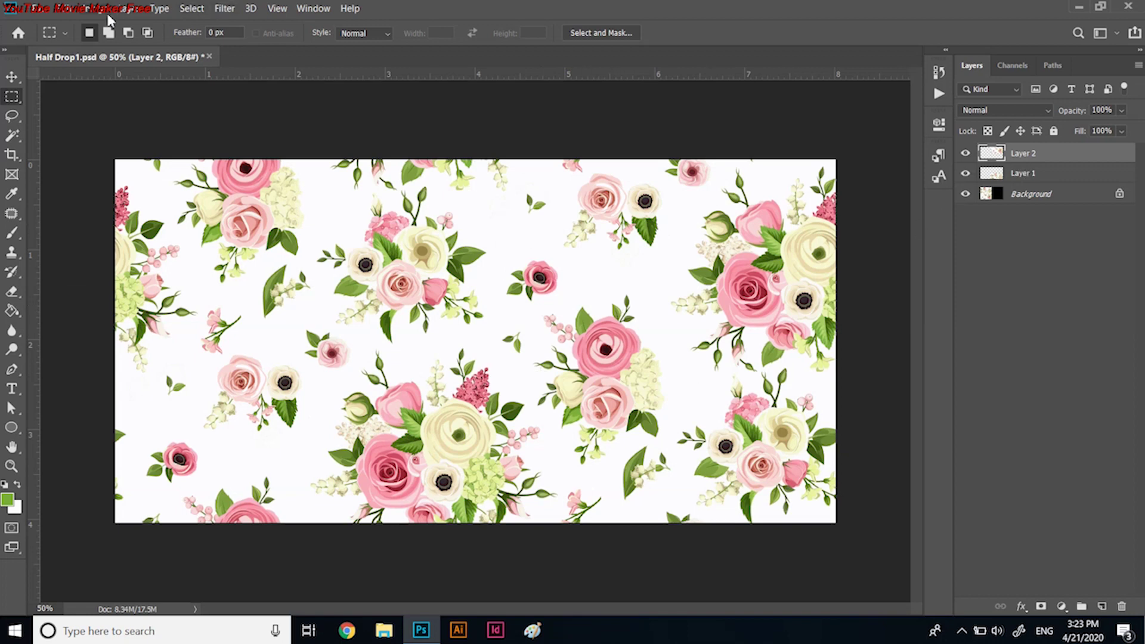
# Flatten all layers into a single background layer
pyautogui.click(111, 8)
pyautogui.click(136, 9)
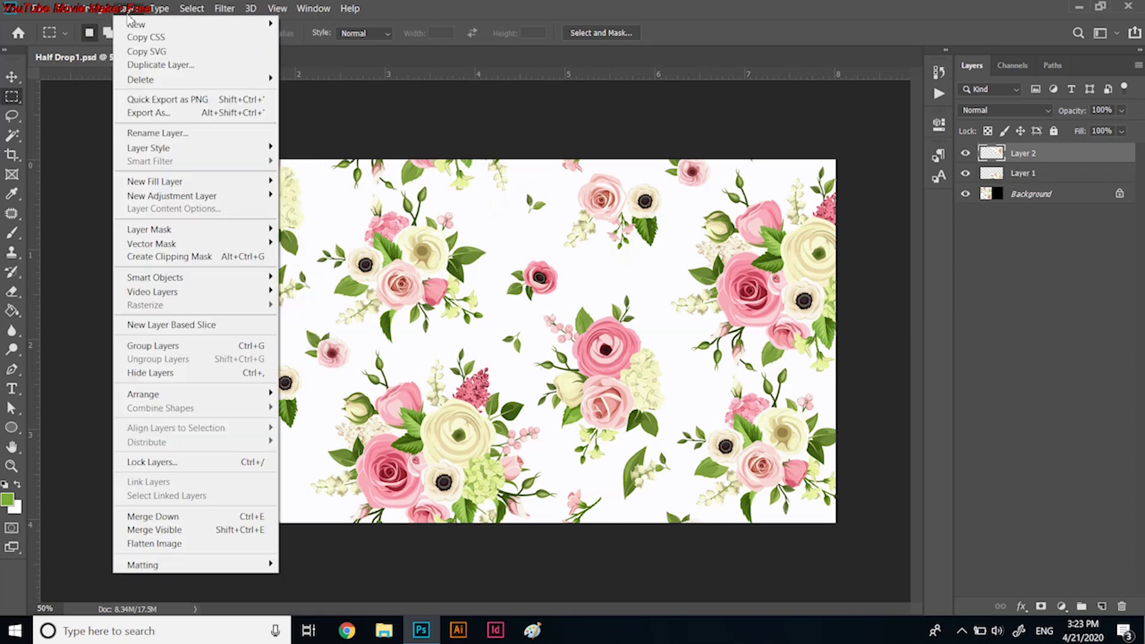
pyautogui.click(152, 543)
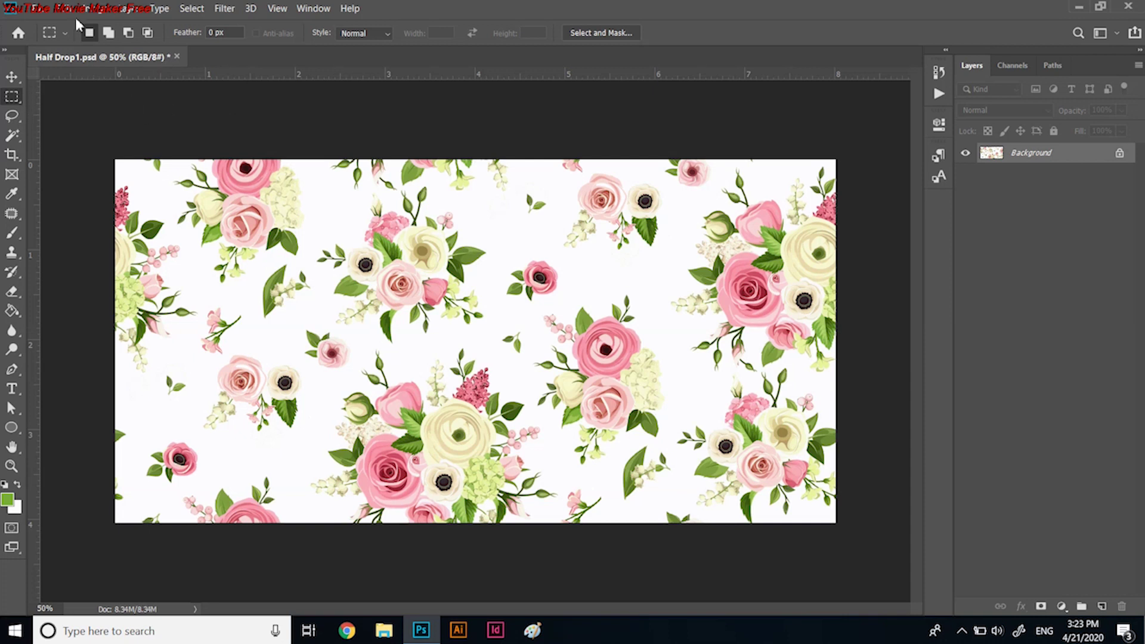
# Define the whole canvas as pattern 'Half Drop1.psd', then deselect
pyautogui.click(192, 8)
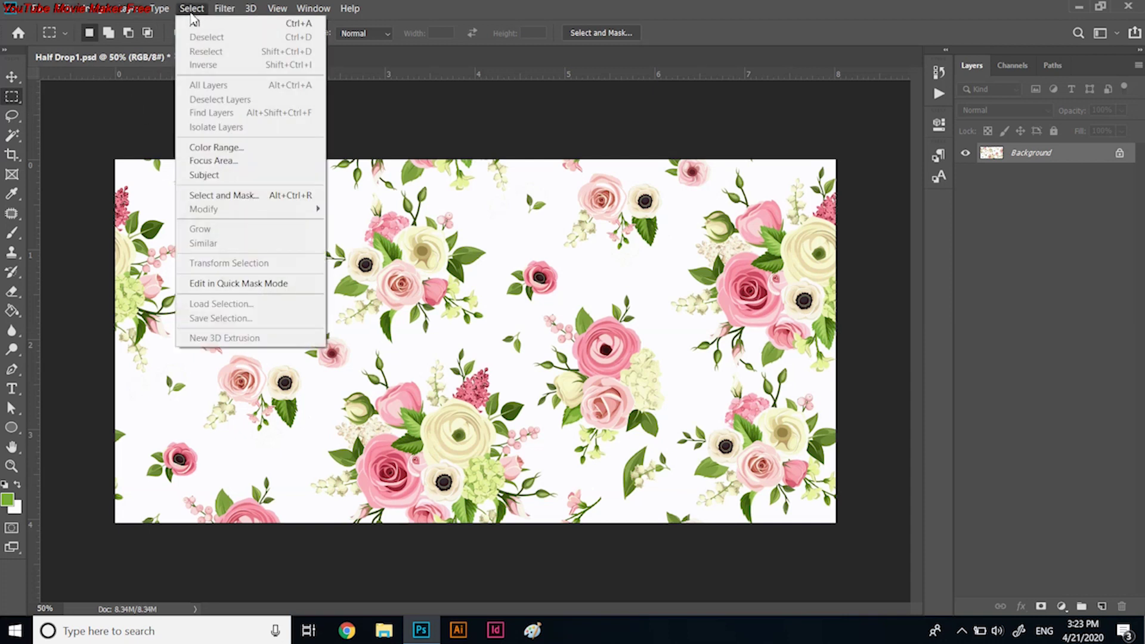
pyautogui.click(194, 25)
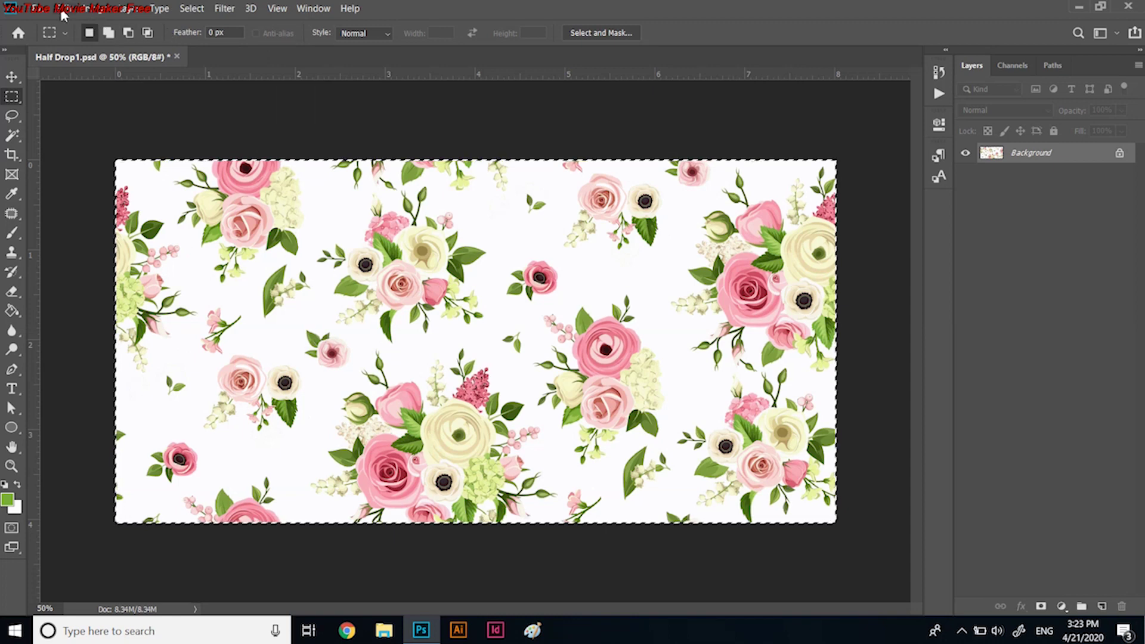
pyautogui.click(70, 9)
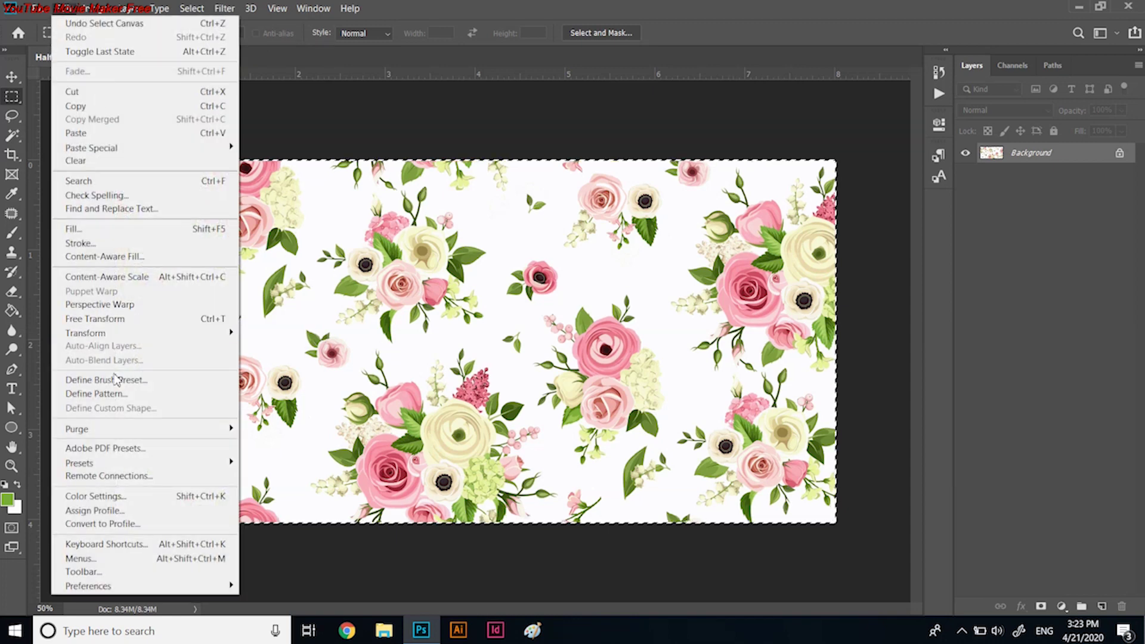
pyautogui.click(111, 393)
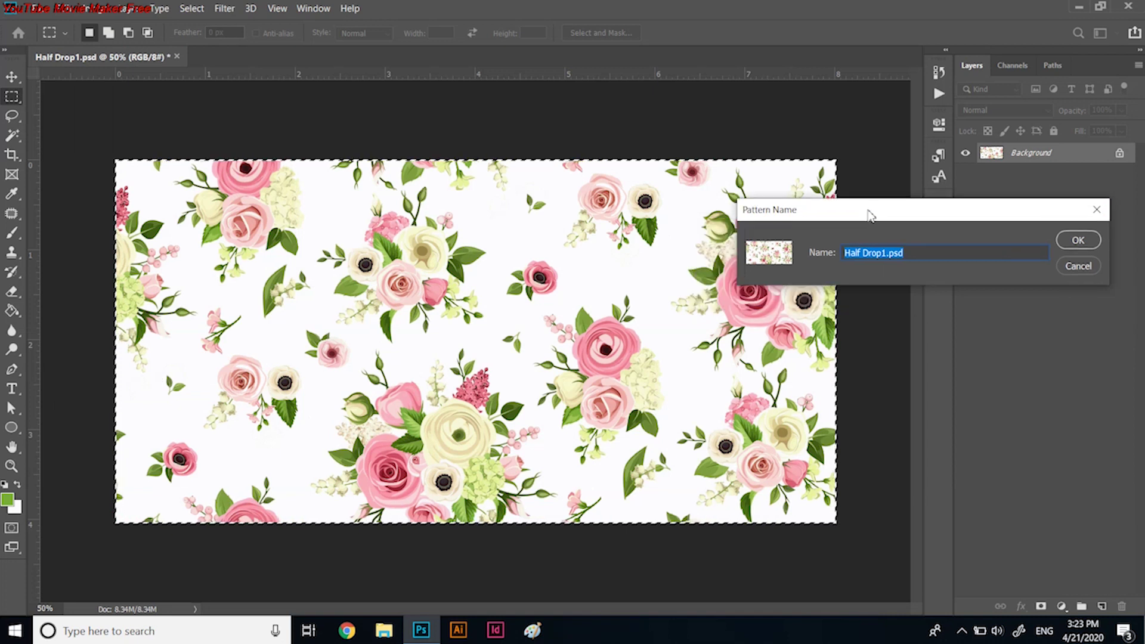
pyautogui.click(1067, 244)
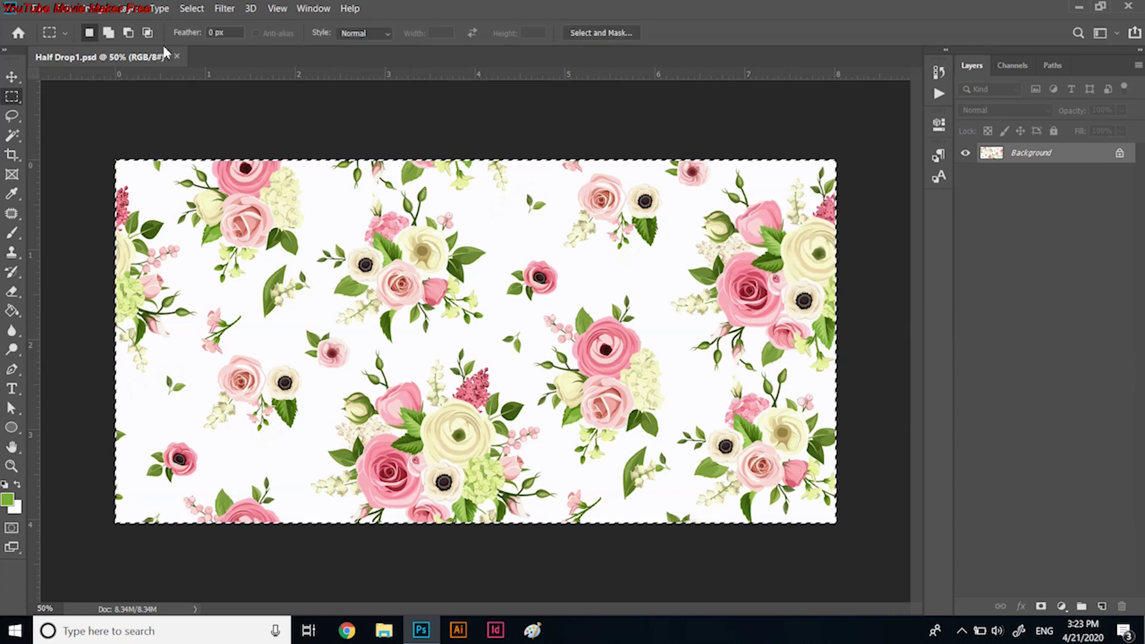
pyautogui.click(195, 9)
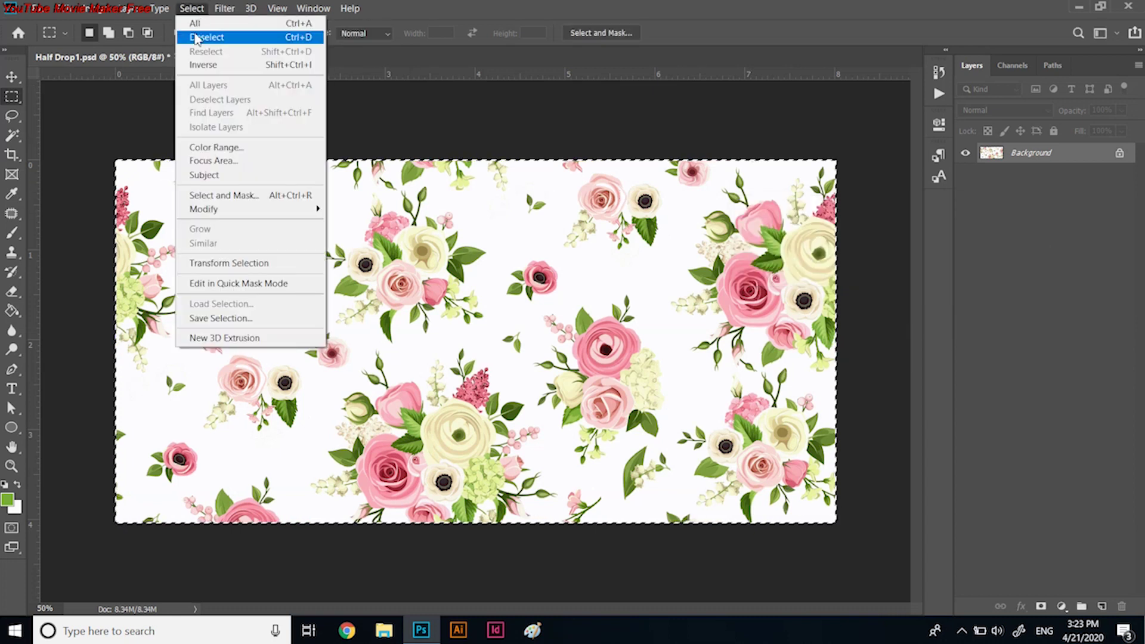
pyautogui.click(195, 37)
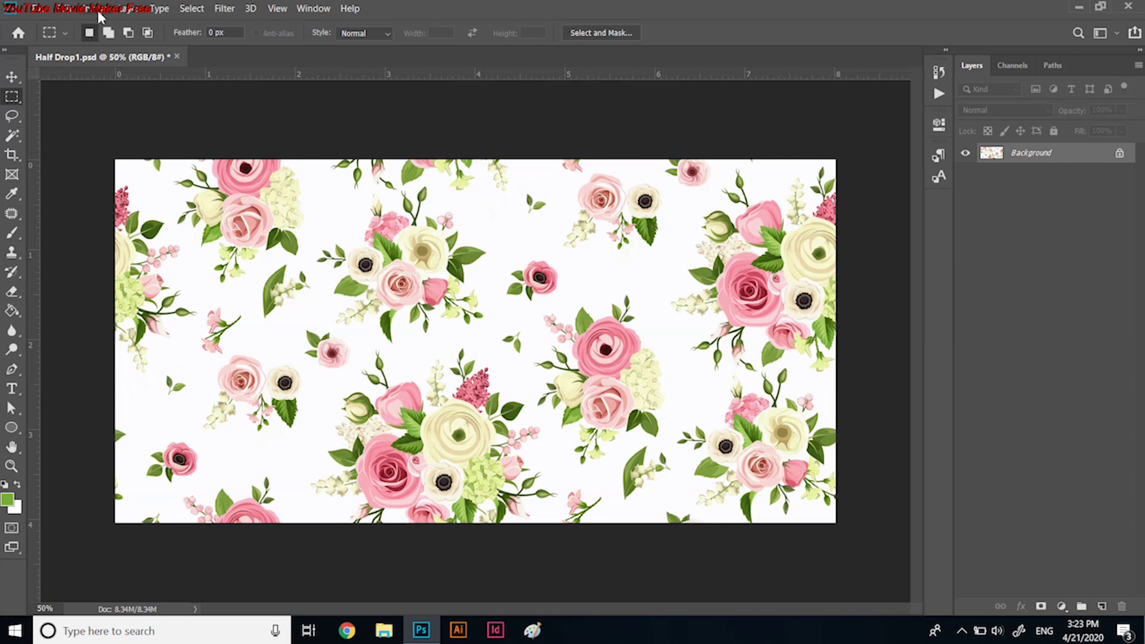
# Set canvas height to 200 percent with a white extension colour, then fit on screen
pyautogui.click(99, 9)
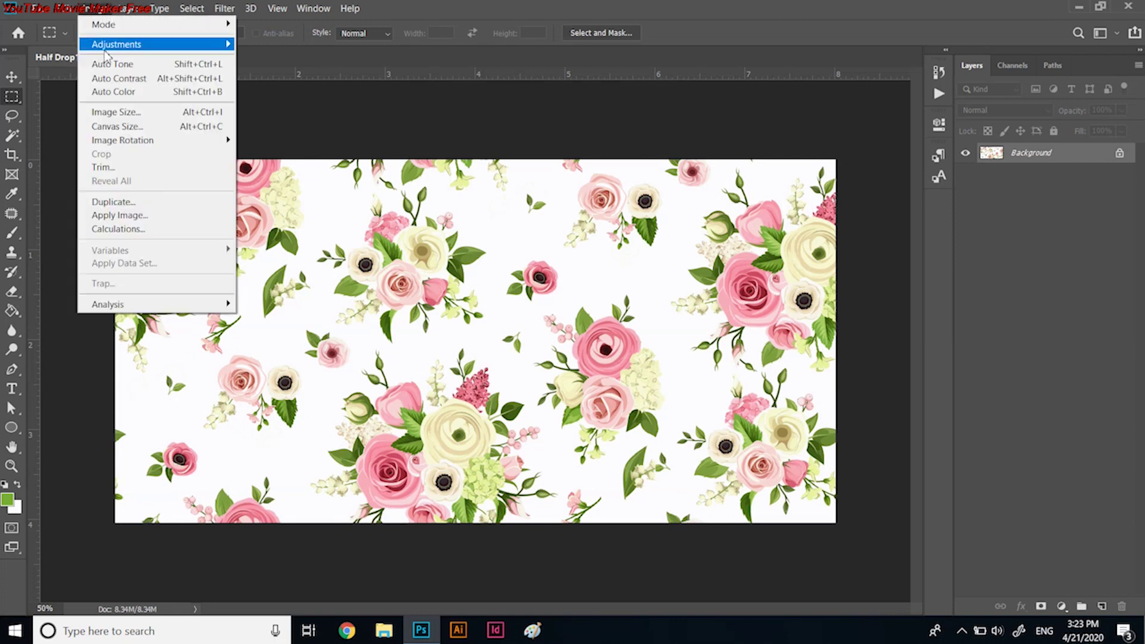
pyautogui.click(115, 126)
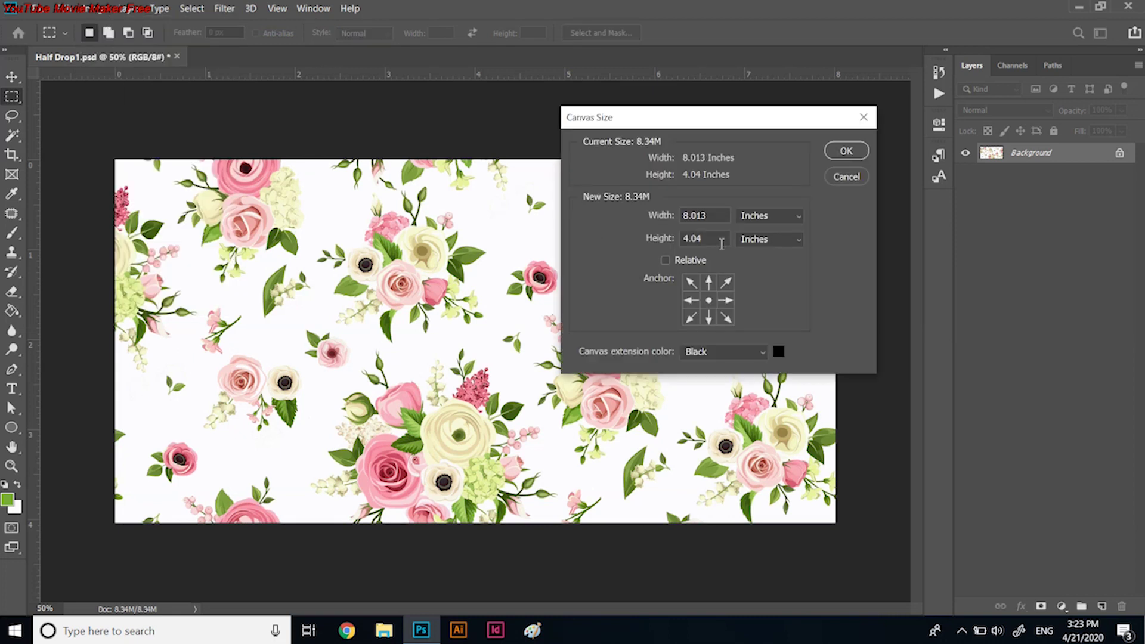
pyautogui.click(798, 242)
pyautogui.doubleClick(694, 238)
pyautogui.write('200')
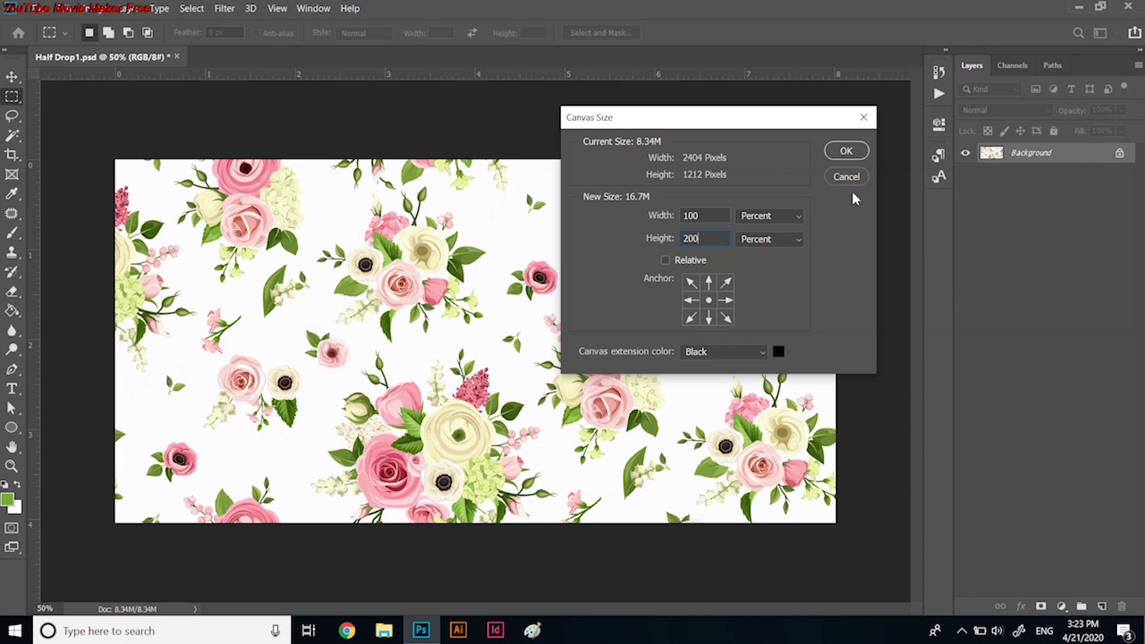
pyautogui.click(758, 352)
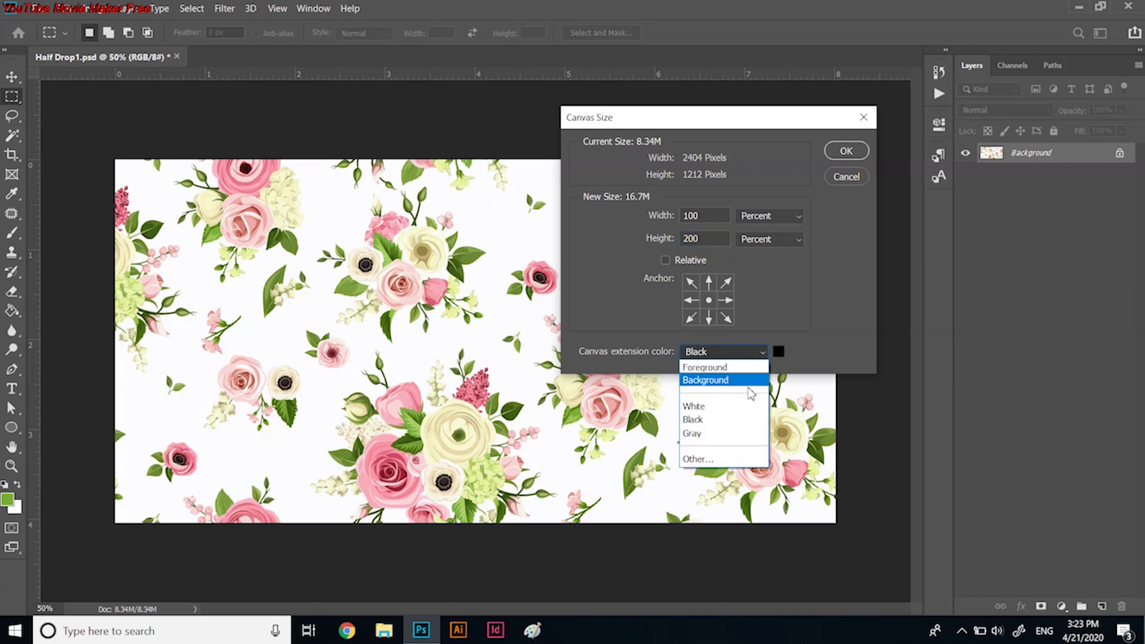
pyautogui.click(736, 405)
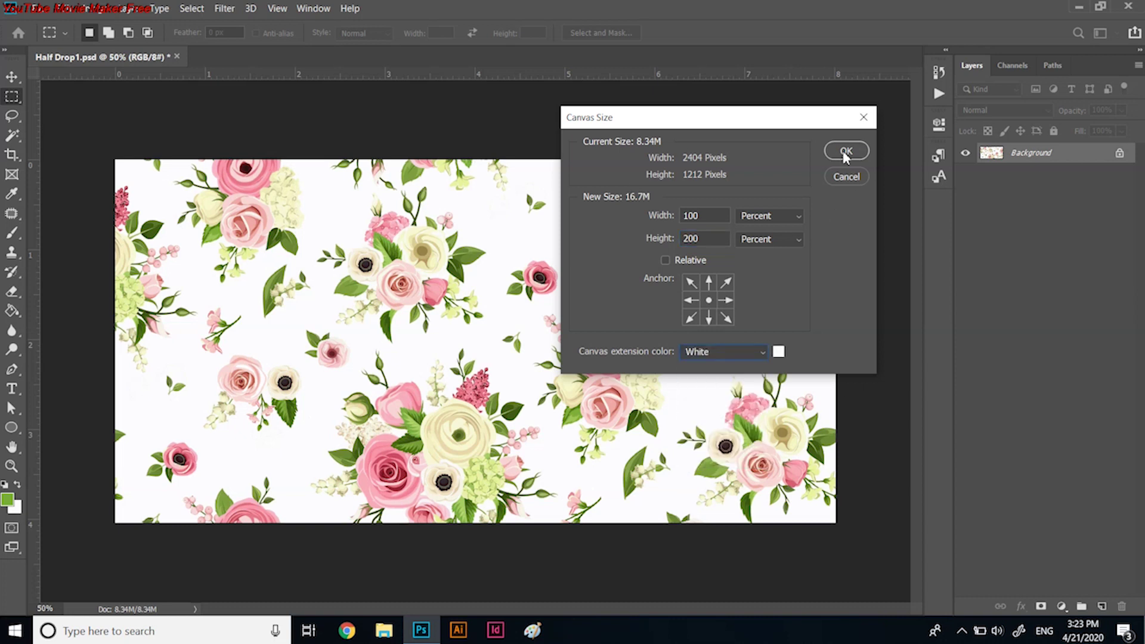
pyautogui.click(842, 150)
pyautogui.hotkey('ctrl', '0')
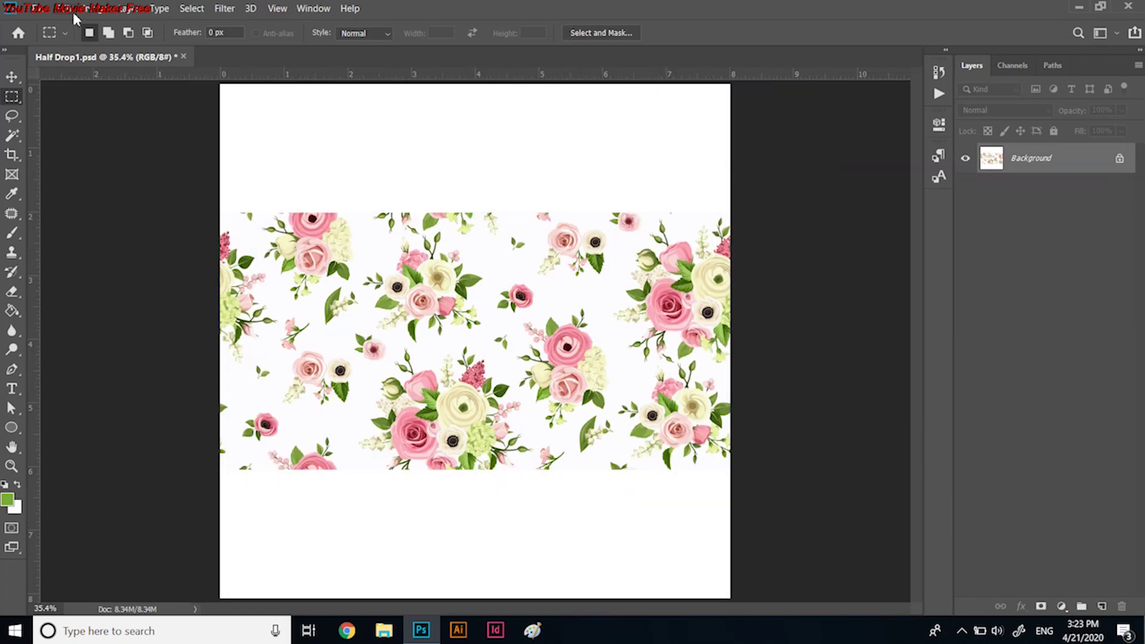
pyautogui.click(190, 9)
# Fill the entire selected canvas with the new floral pattern, then deselect
pyautogui.click(192, 23)
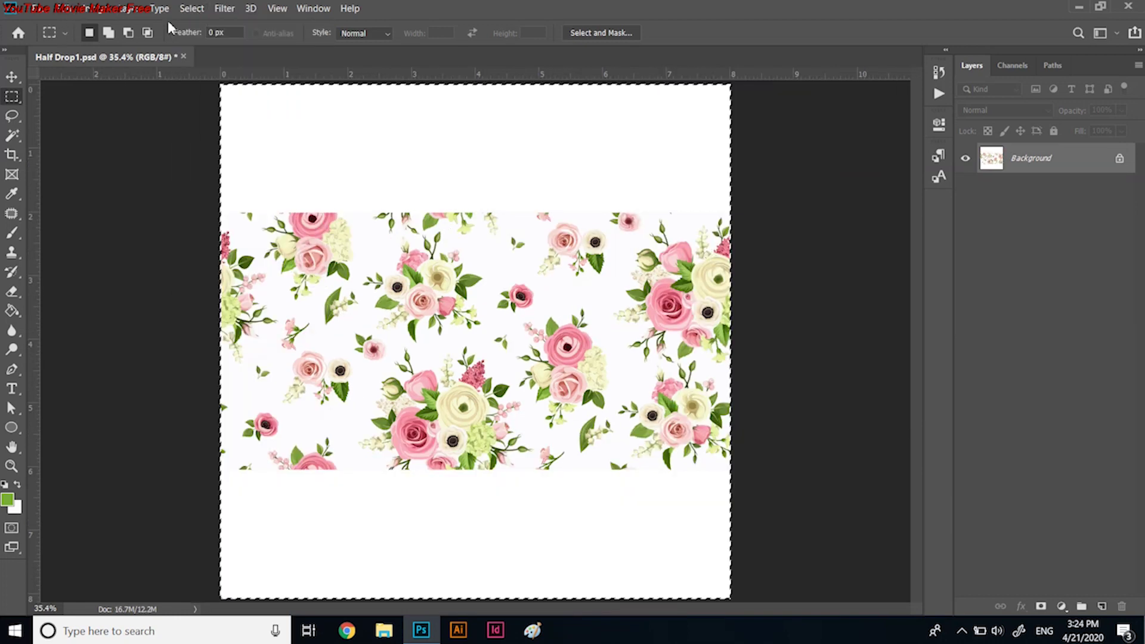
pyautogui.click(64, 9)
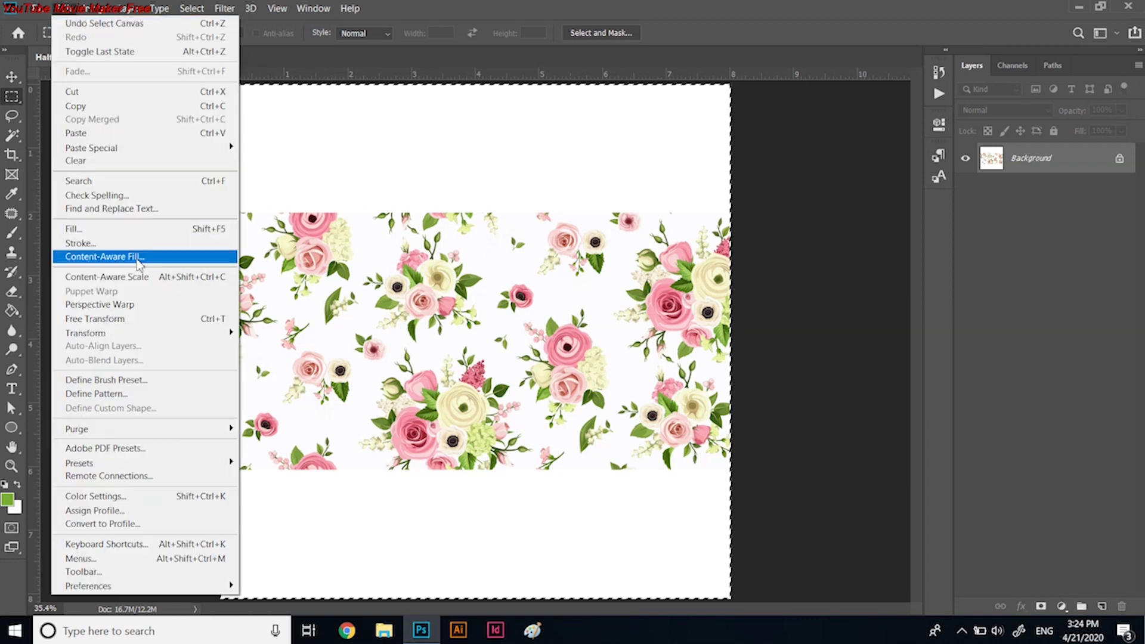
pyautogui.click(111, 231)
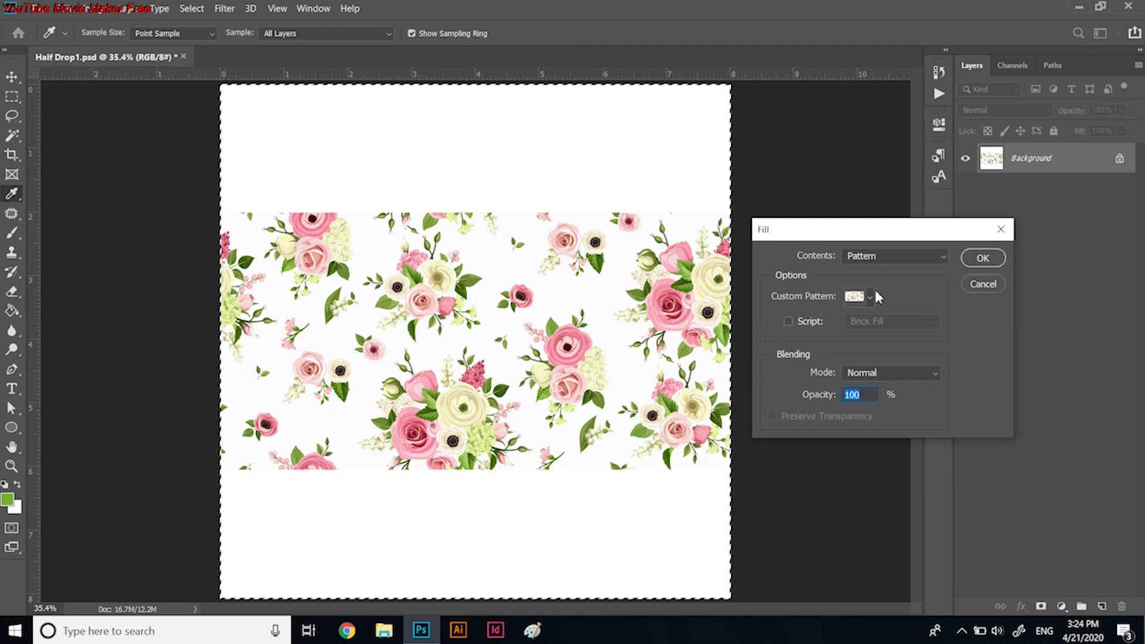
pyautogui.click(869, 296)
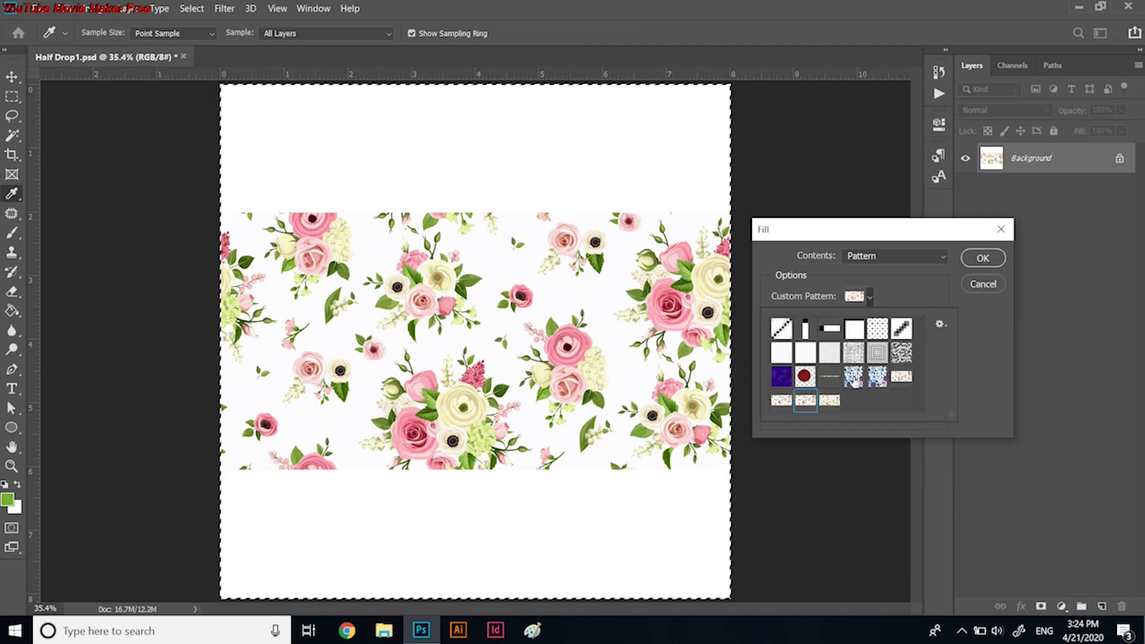
pyautogui.click(830, 401)
pyautogui.click(978, 264)
pyautogui.press('m')
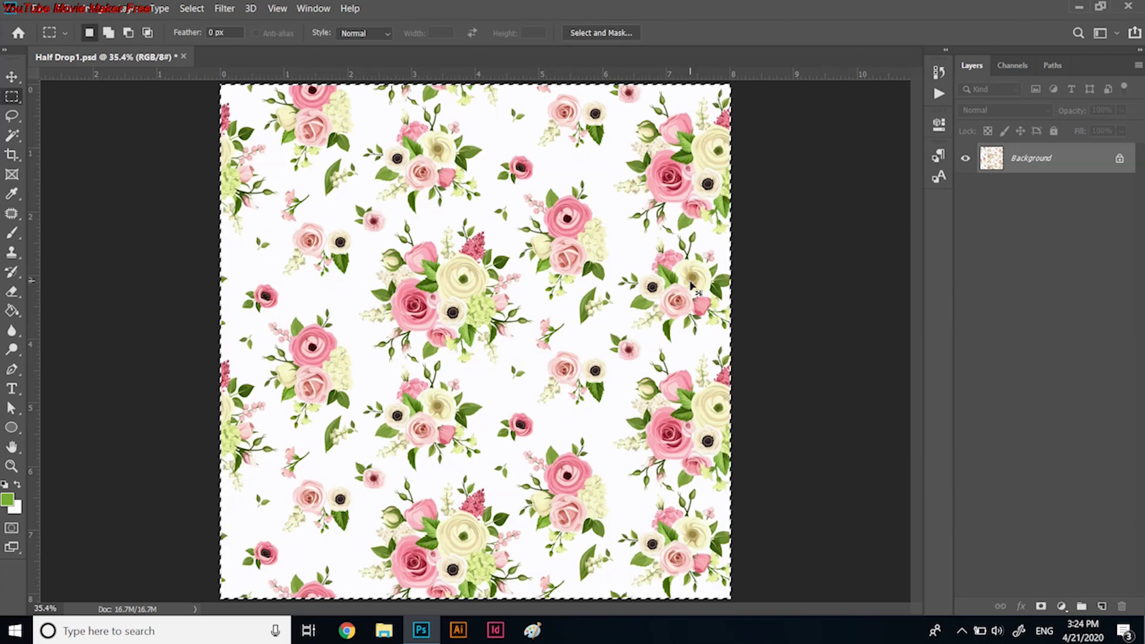
pyautogui.hotkey('ctrl', 'd')
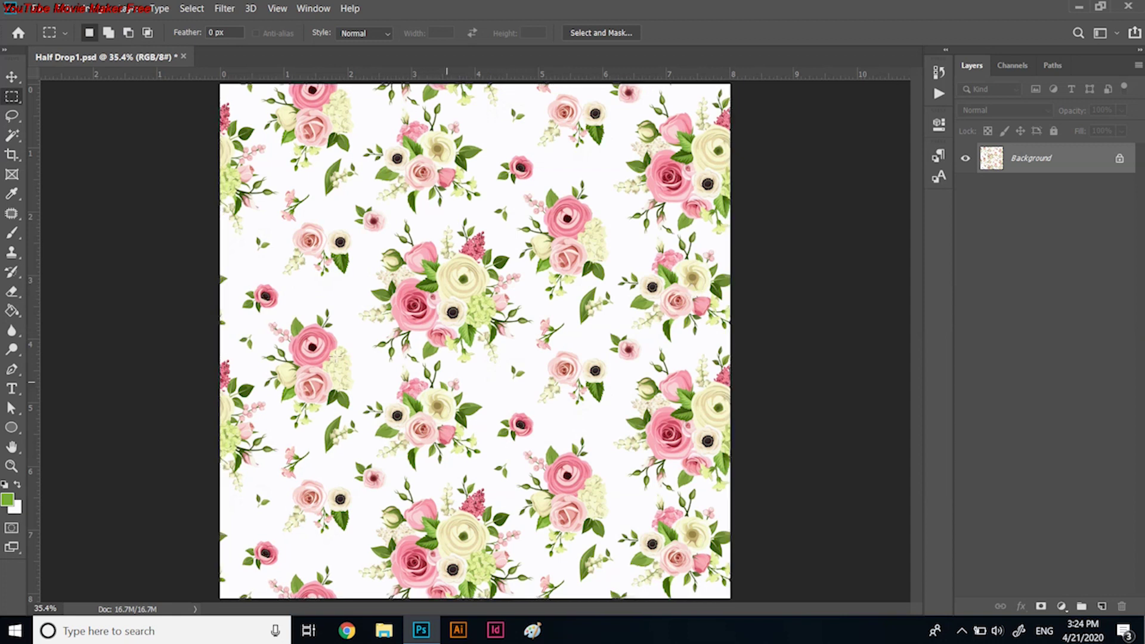